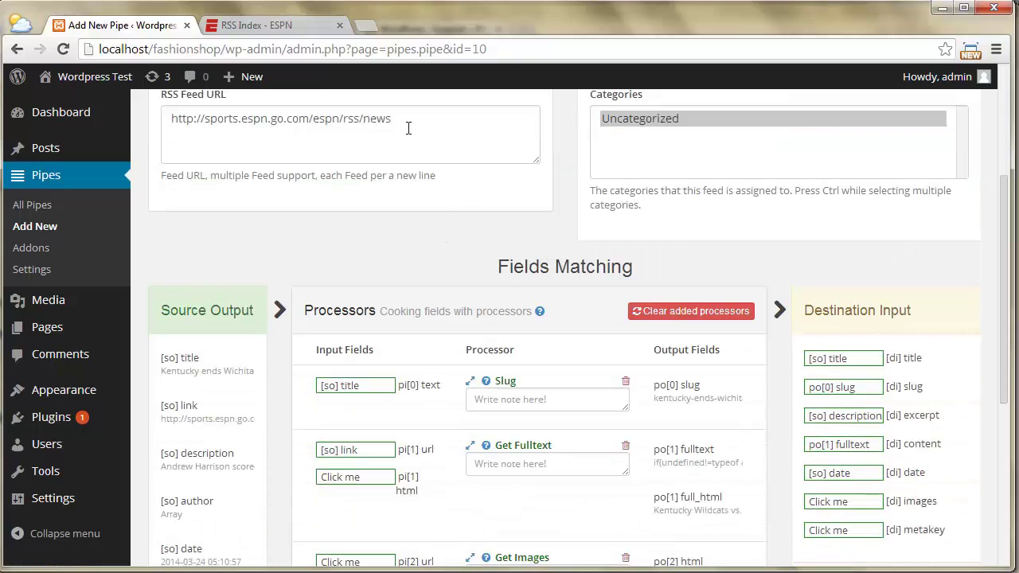
Examine the existing ESPN pipe's field matching and the wpBriz guide on using HTML Parser Code with Get Fulltext
left_click(409, 128)
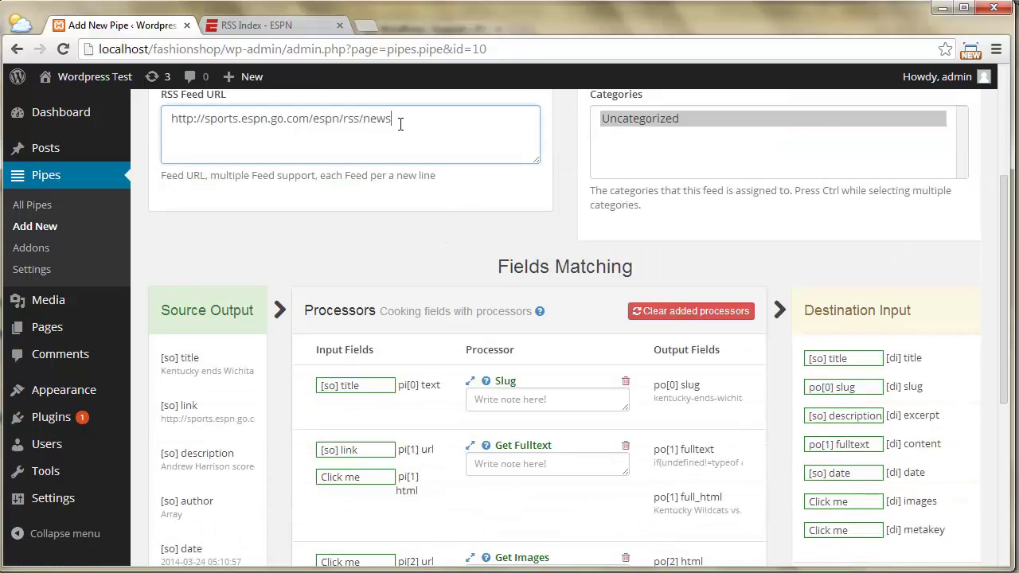
scroll(413, 155, "down", 2)
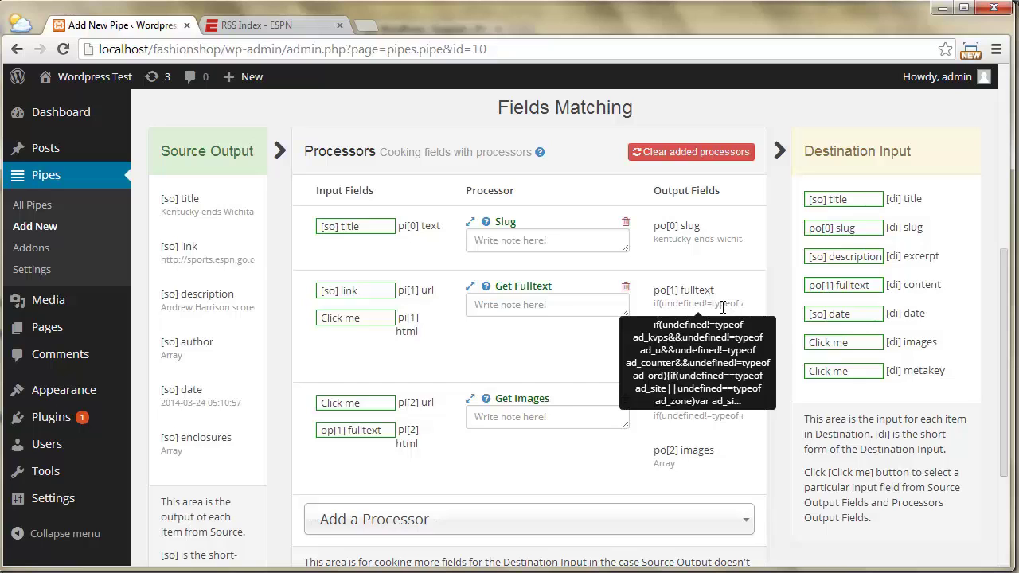
key("alt+Tab")
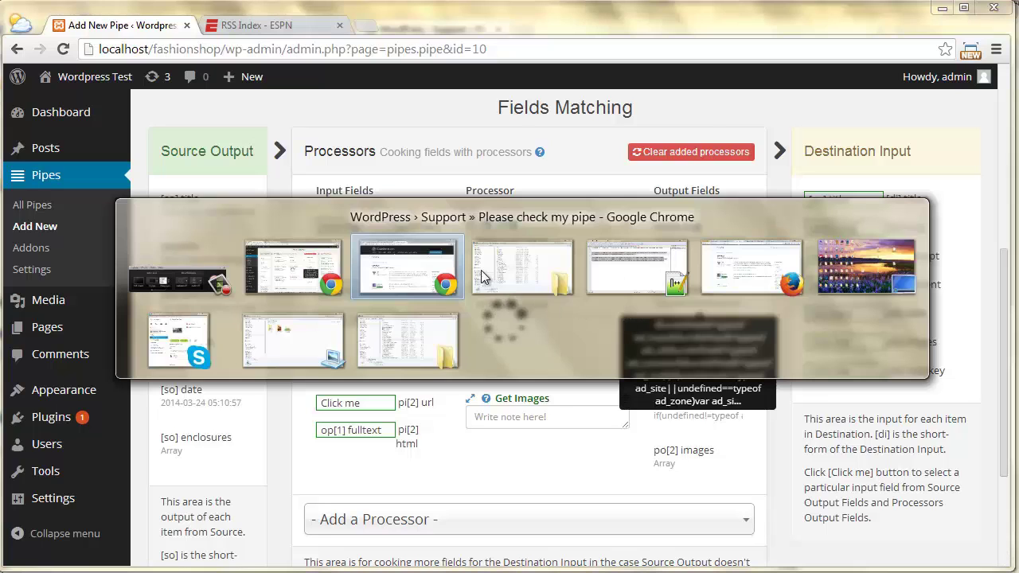
left_click(425, 258)
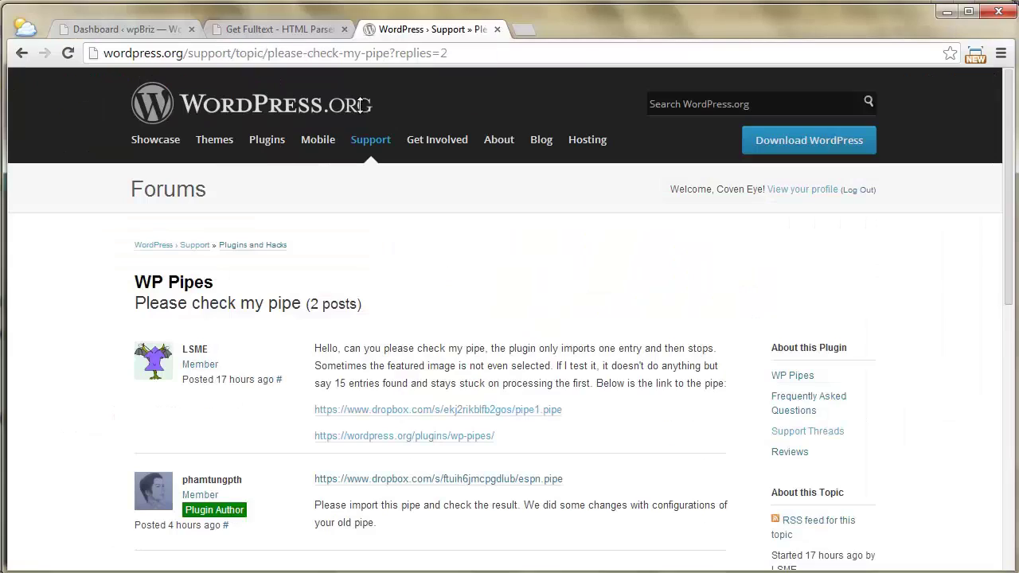
left_click(289, 32)
scroll(438, 186, "up", 3)
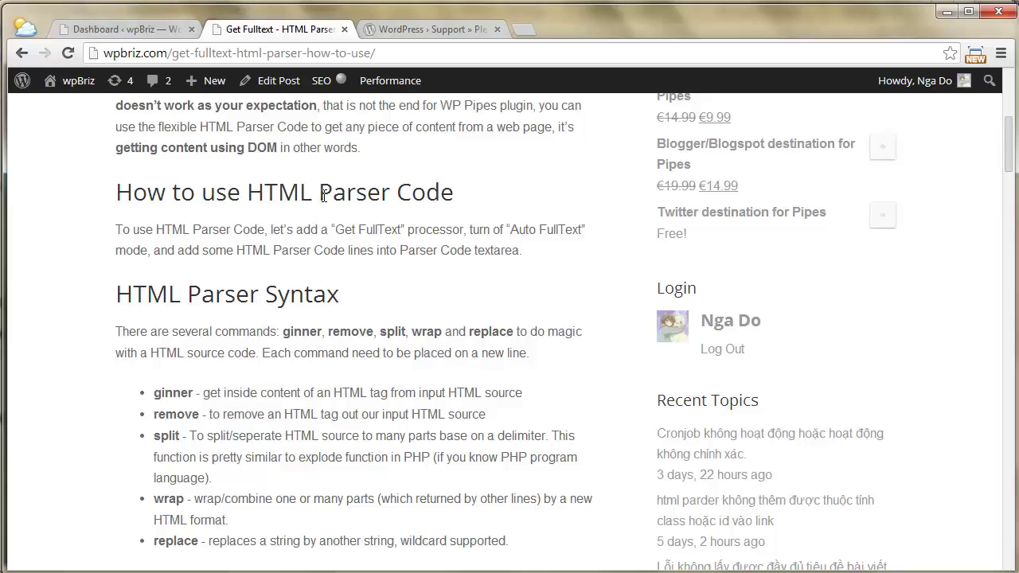
left_click_drag(319, 193, 454, 192)
left_click_drag(383, 57, 104, 51)
scroll(296, 334, "down", 1)
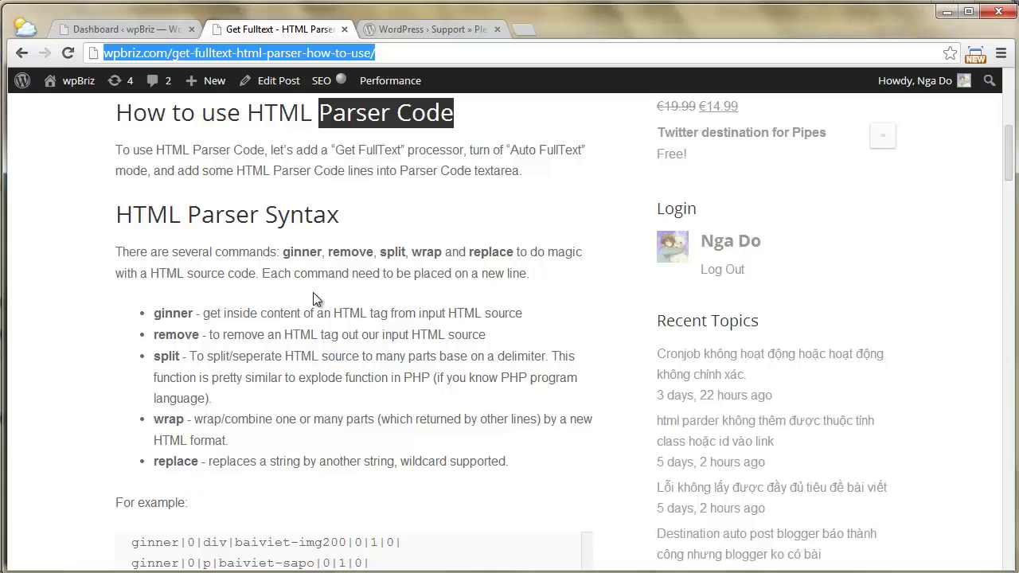
Switch back to the WordPress admin, create a new pipe in a separate browser tab and name it ESPN
key("alt+Tab")
right_click(38, 224)
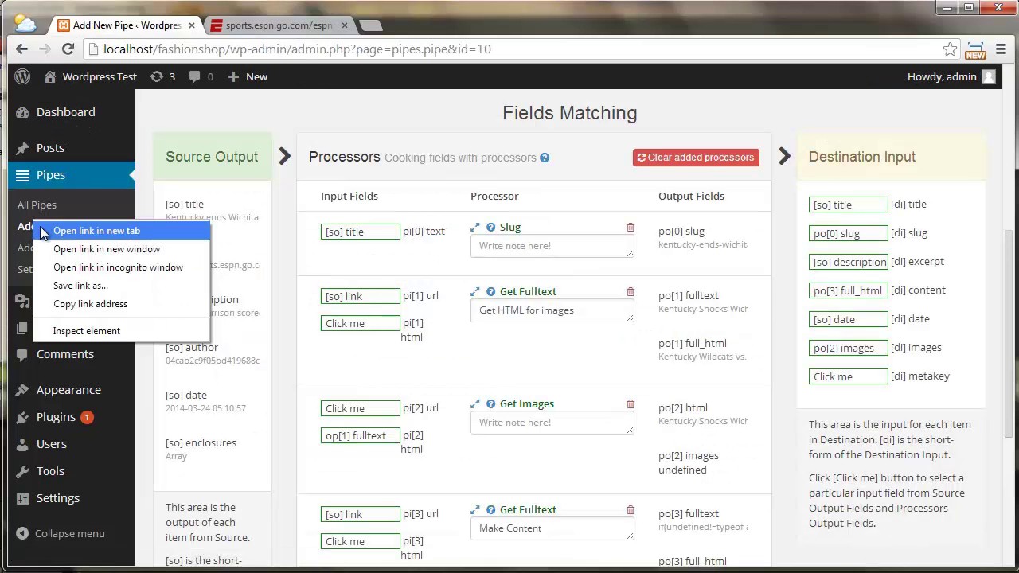
left_click(79, 230)
left_click(259, 26)
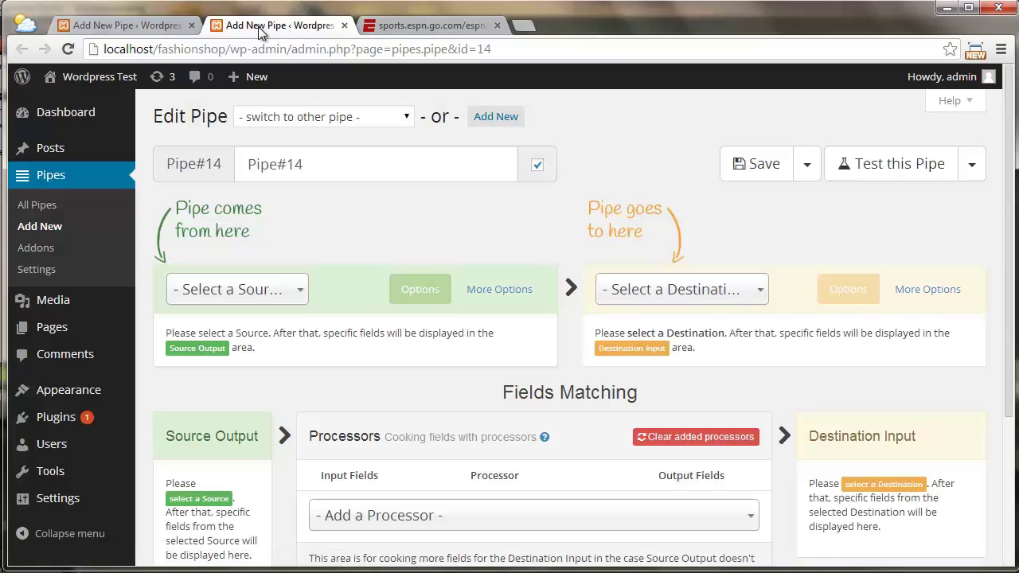
left_click(314, 163)
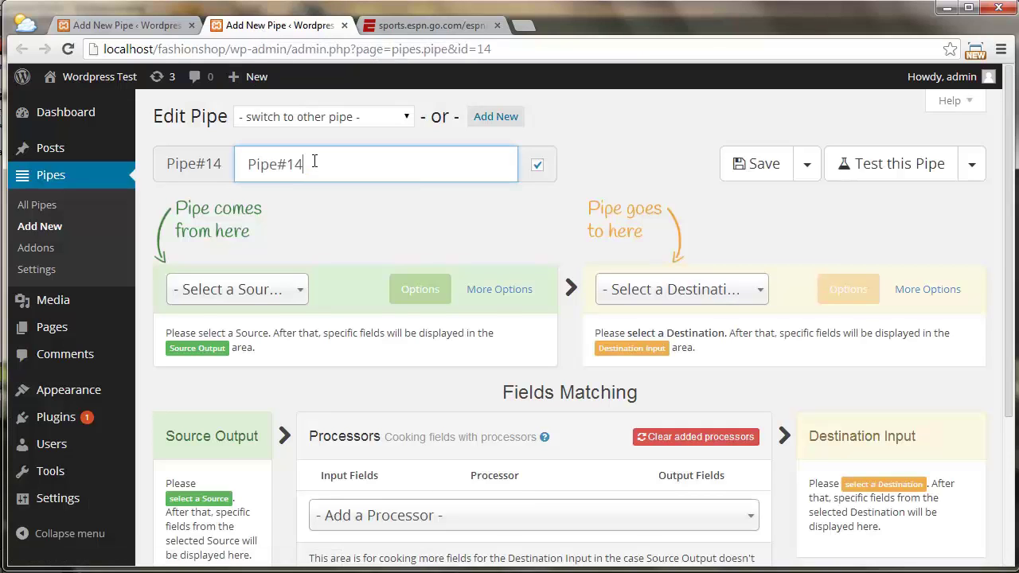
left_click_drag(314, 163, 237, 164)
type("ESPN")
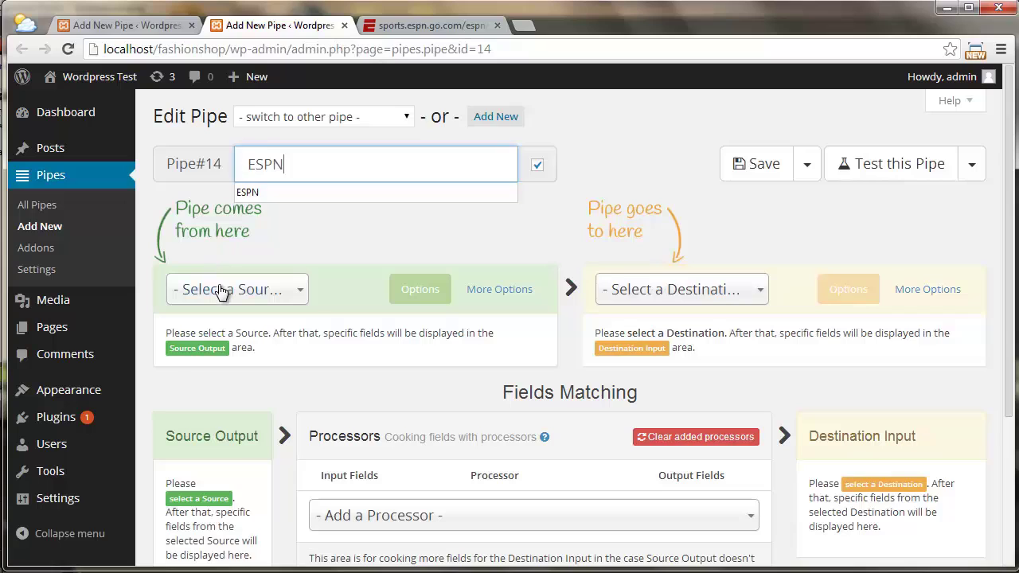
left_click(221, 290)
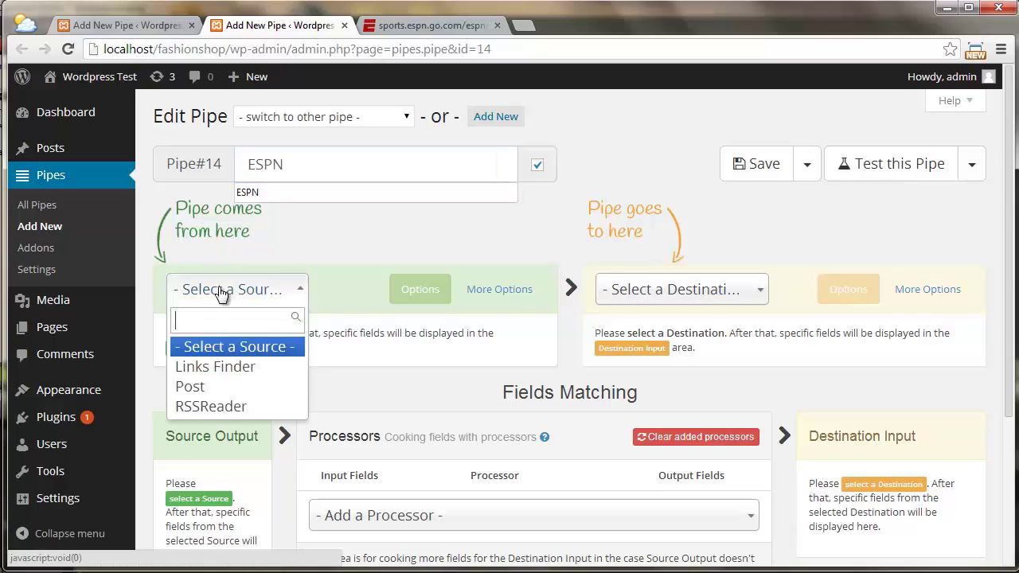
left_click(274, 404)
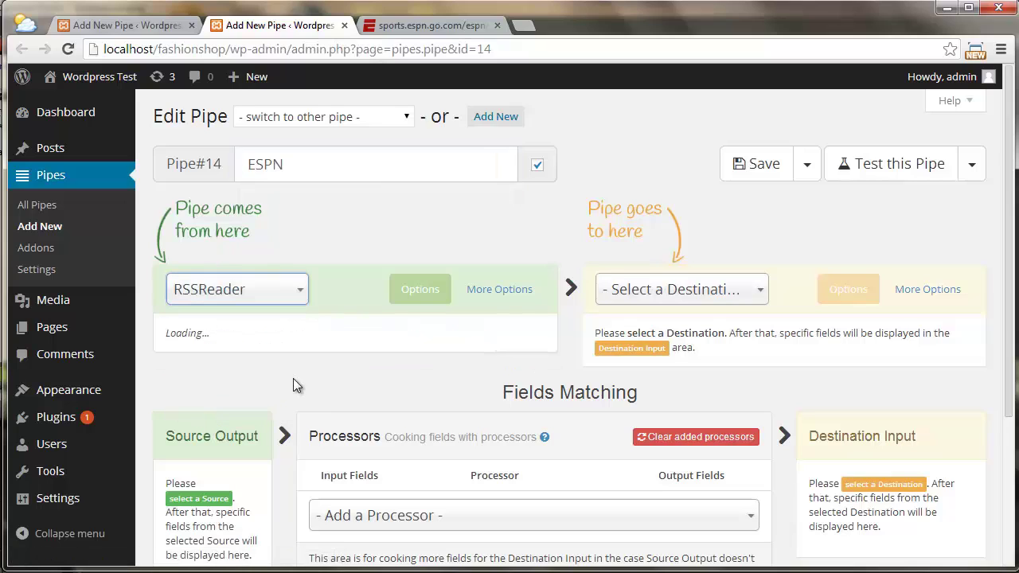
left_click(471, 30)
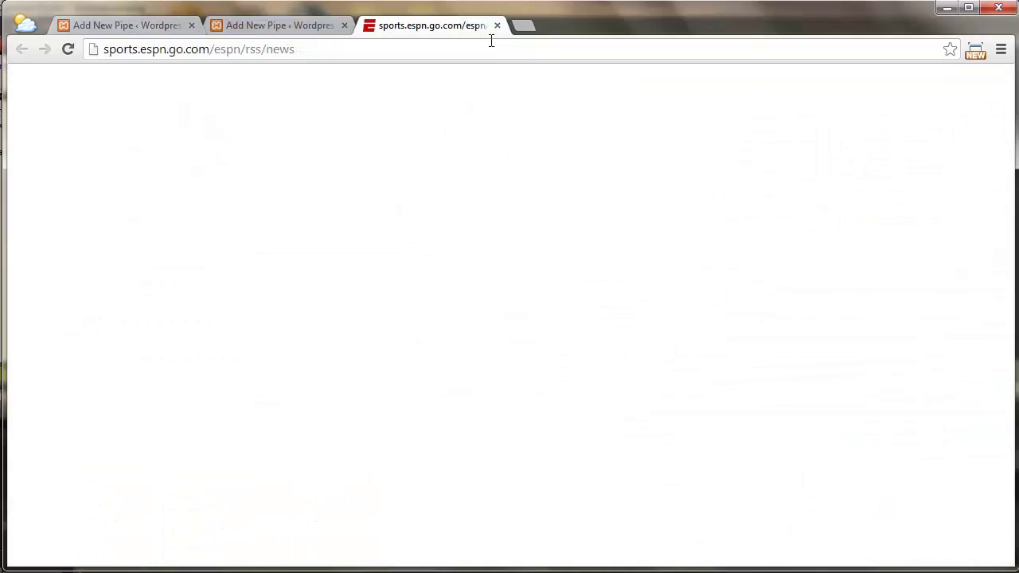
left_click_drag(366, 46, 103, 49)
right_click(159, 49)
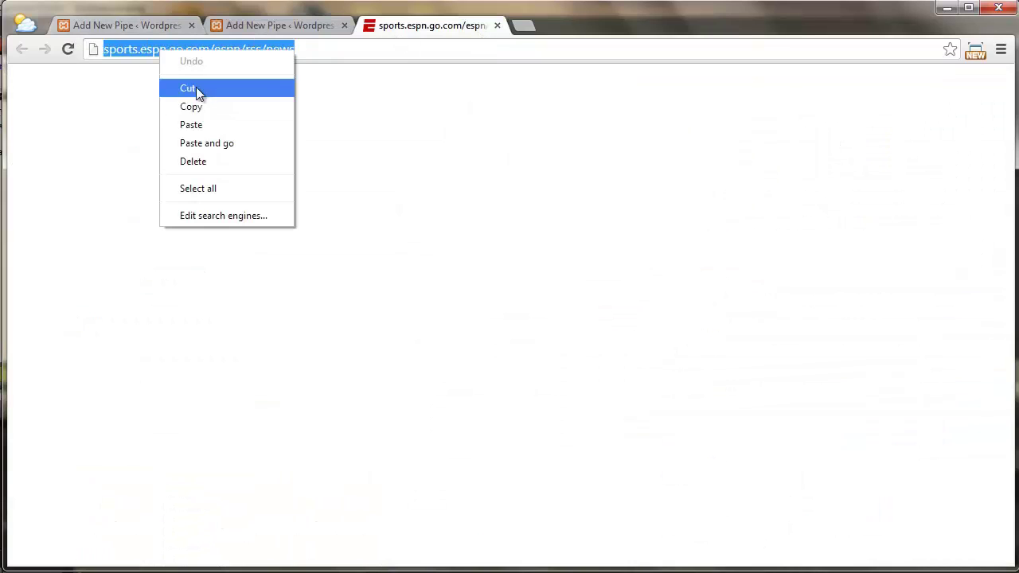
left_click(204, 106)
left_click(283, 25)
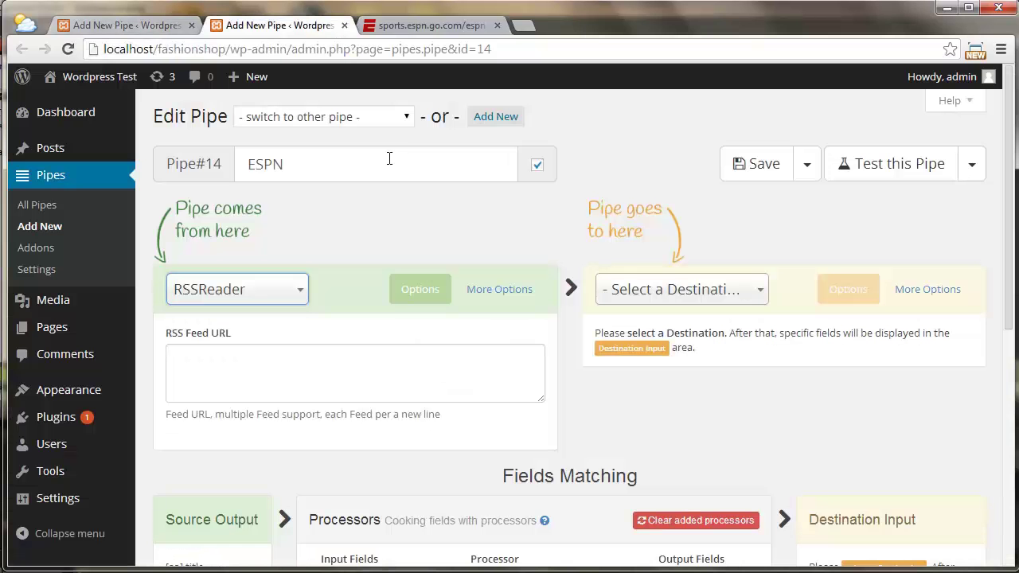
right_click(398, 357)
left_click(414, 215)
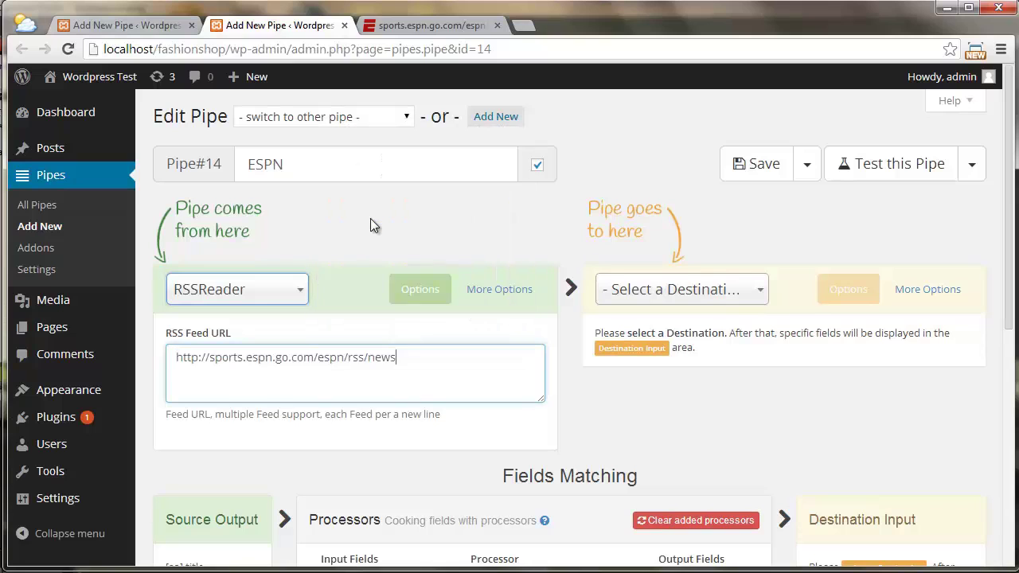
Set the pipe's destination to Post and assign it to the Uncategorized category
left_click(756, 289)
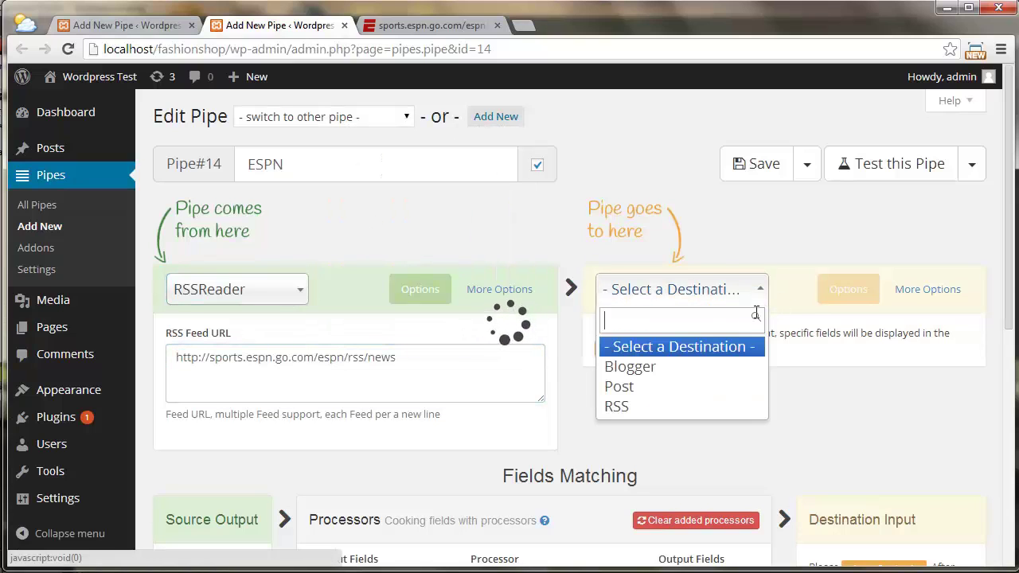
left_click(695, 389)
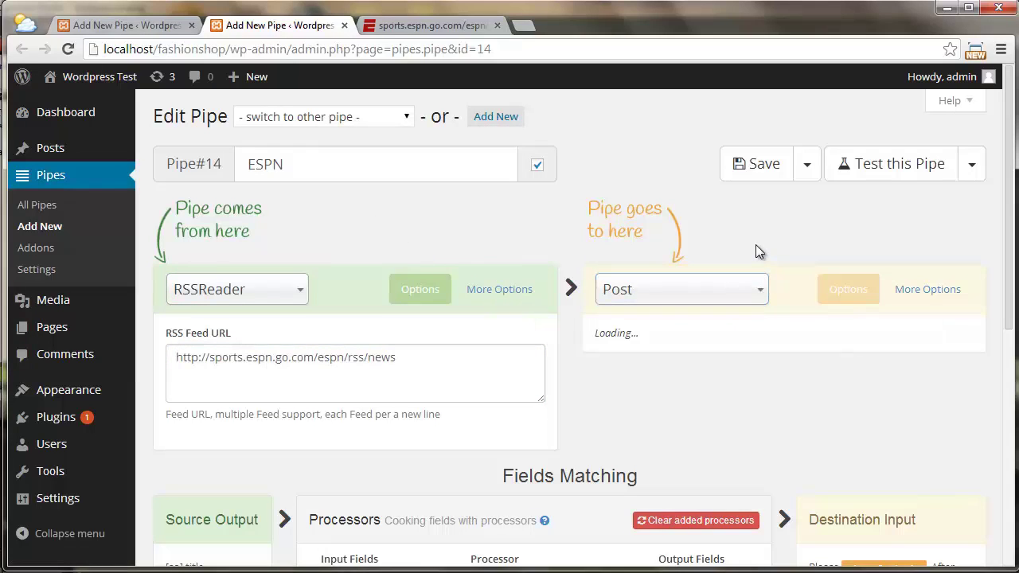
scroll(757, 247, "down", 1)
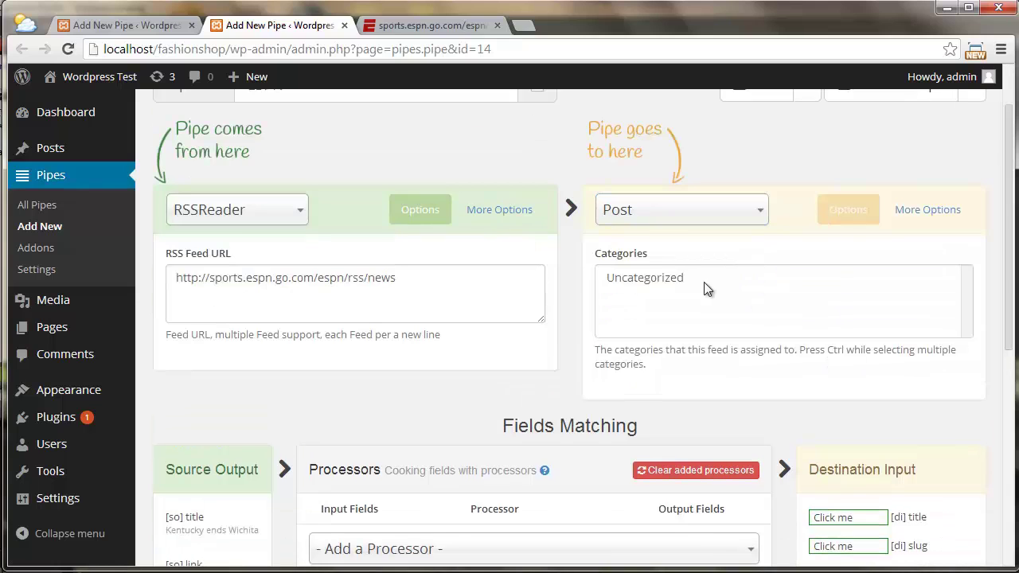
left_click(685, 276)
Map the source title field to the destination title
scroll(580, 320, "down", 2)
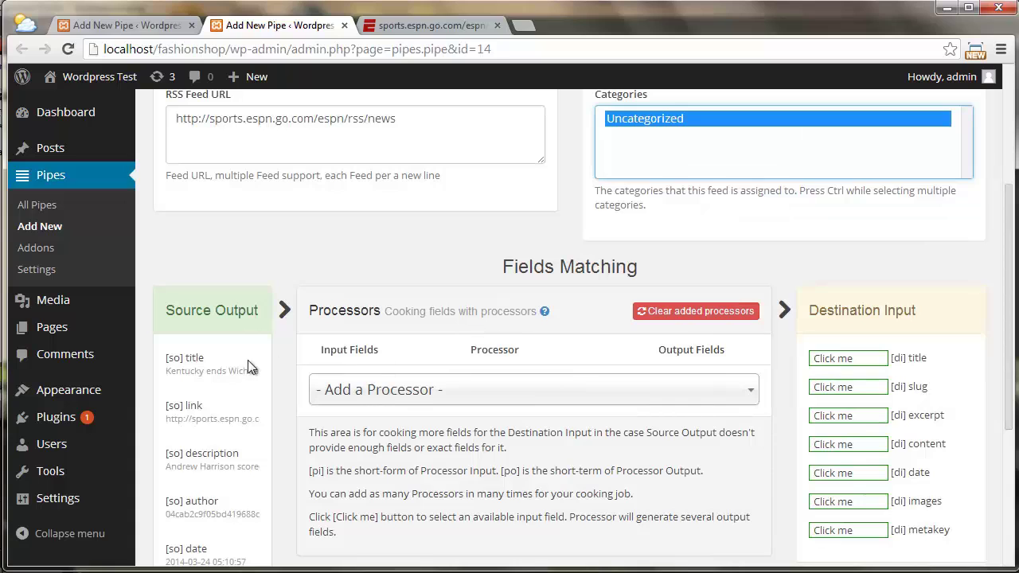
left_click(196, 358)
left_click(855, 359)
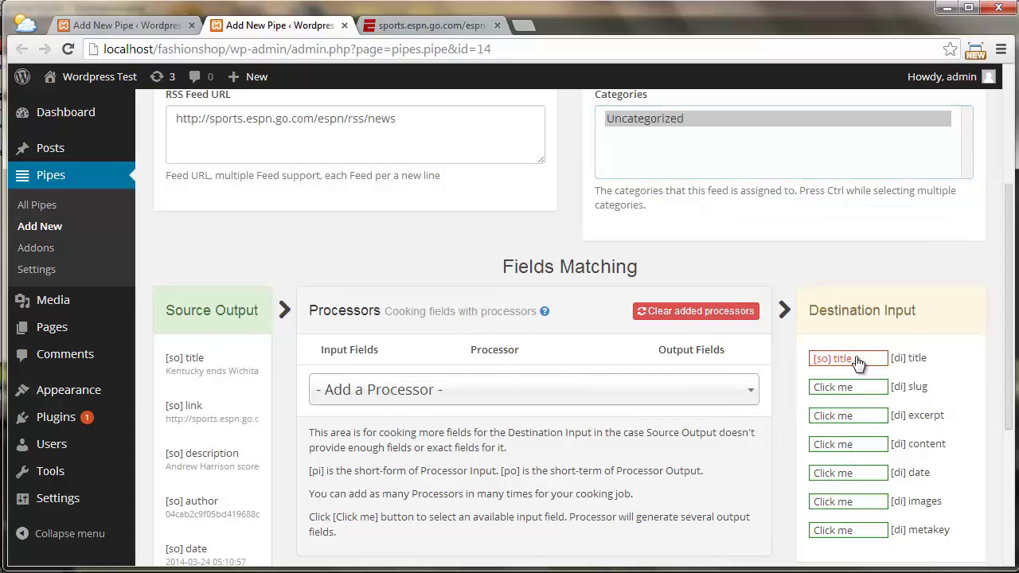
Add a Slug processor fed by the source title and map its slug output to the destination slug
left_click(485, 389)
scroll(449, 439, "down", 3)
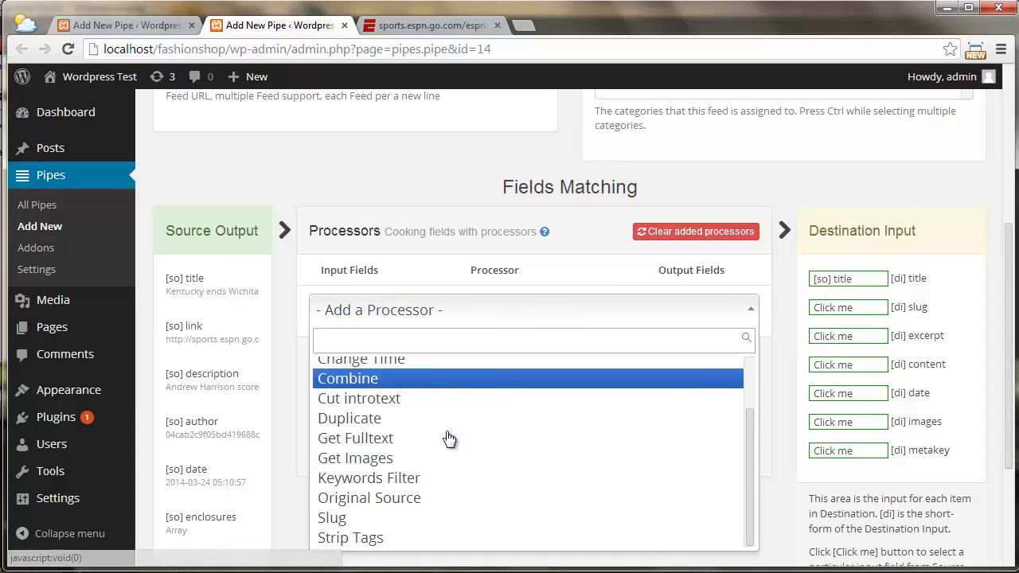
left_click(390, 520)
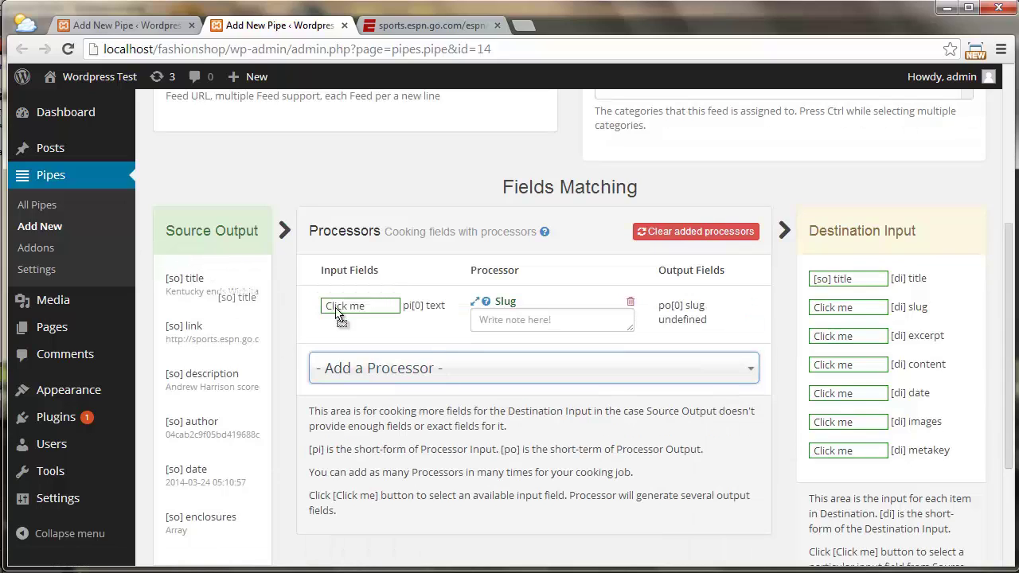
left_click(330, 313)
left_click(850, 310)
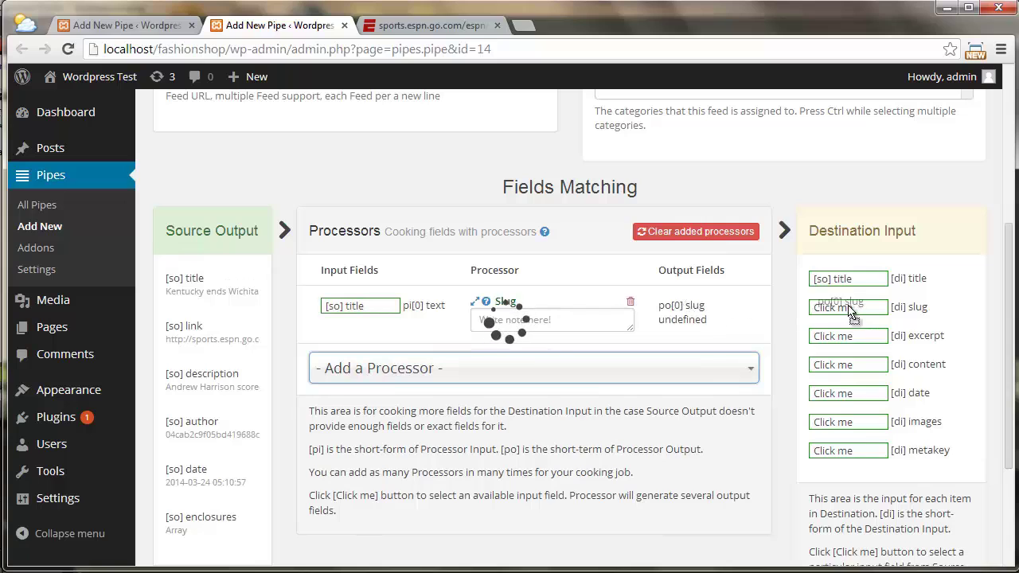
Add a Get Fulltext processor and use the source link as its url input
left_click(596, 380)
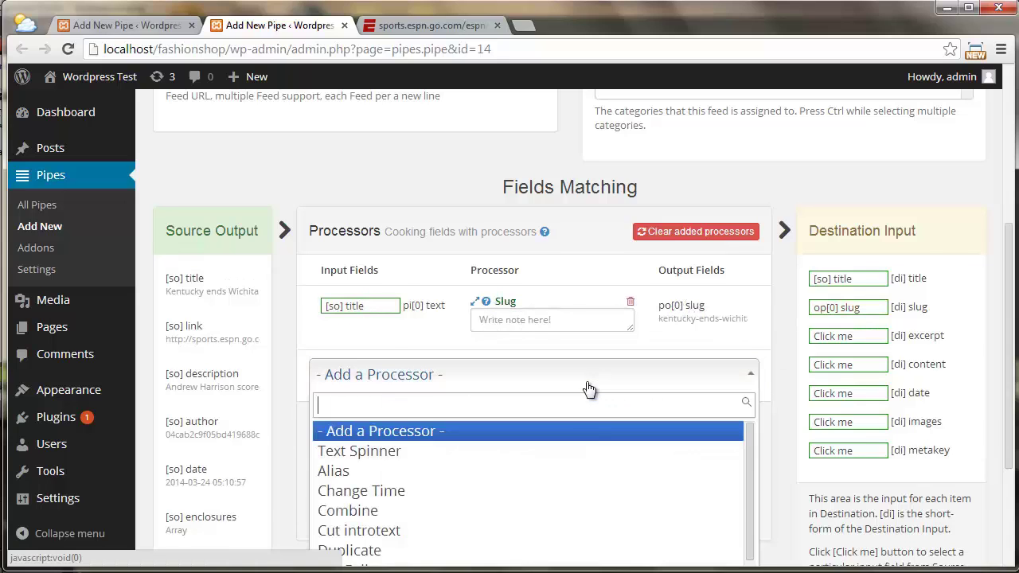
scroll(589, 388, "down", 1)
left_click(545, 452)
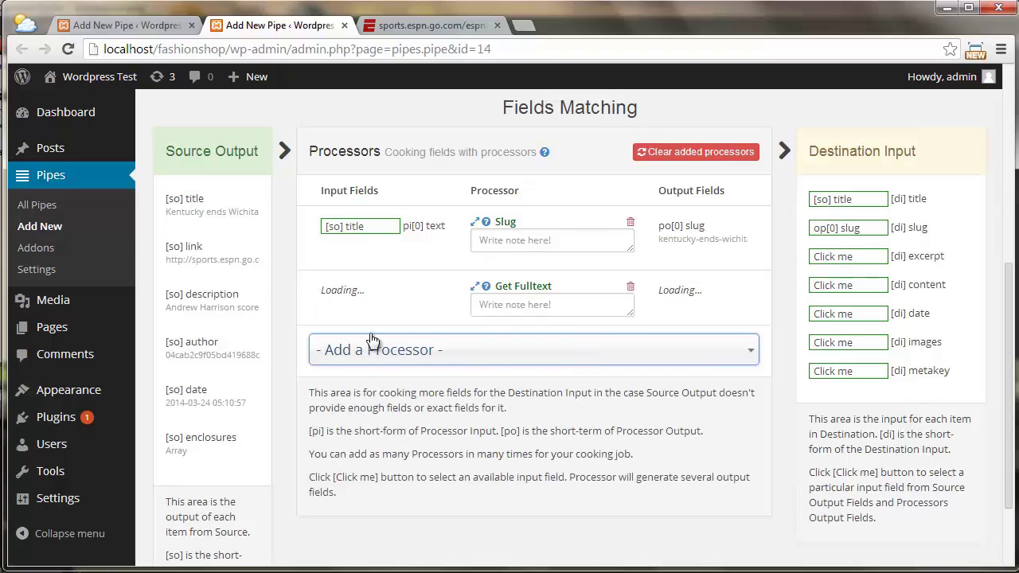
left_click(376, 292)
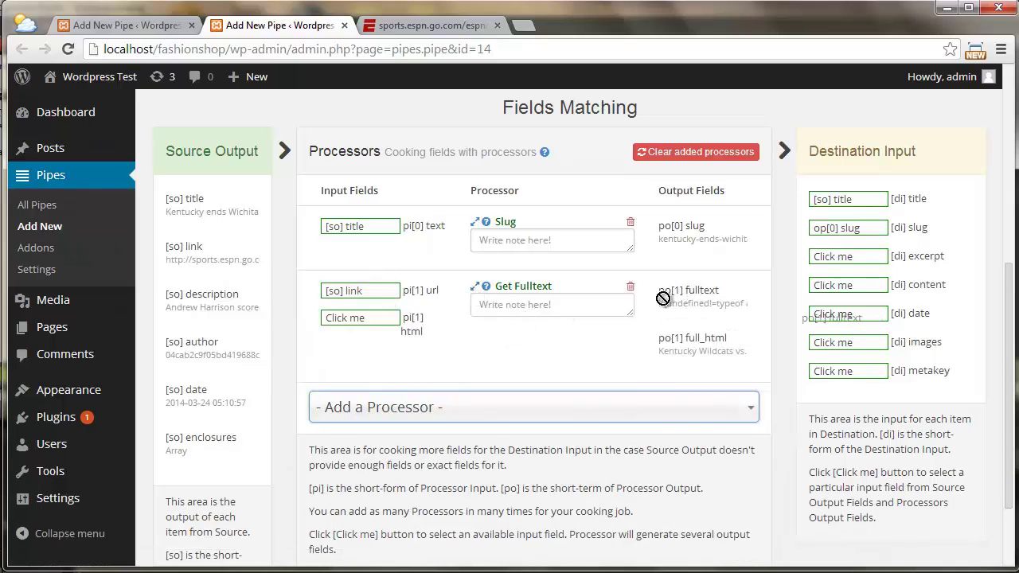
In the Get Fulltext processor's settings, remove class from the clear Attribute list, leaving id,style
left_click(475, 288)
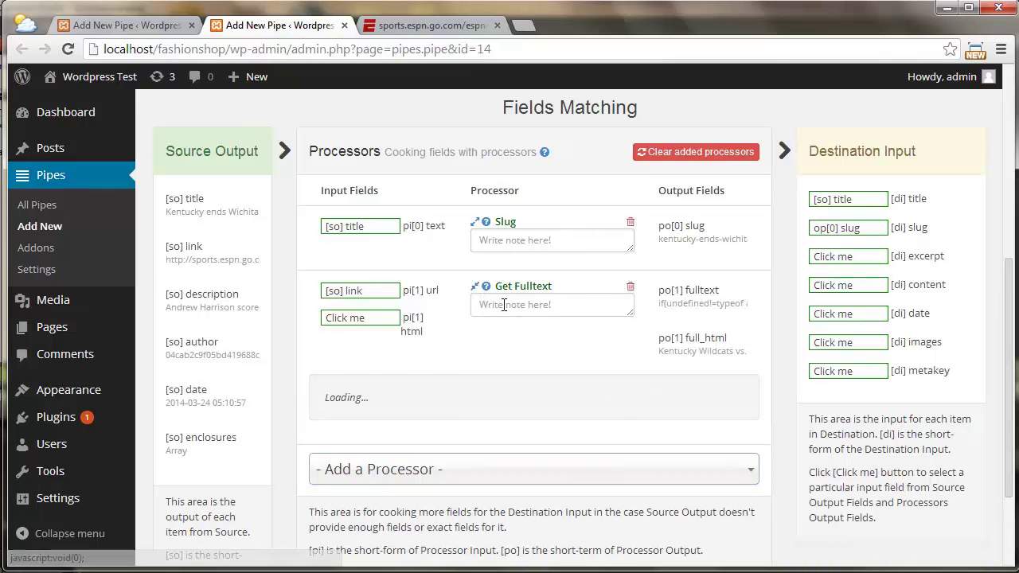
left_click_drag(377, 445, 386, 444)
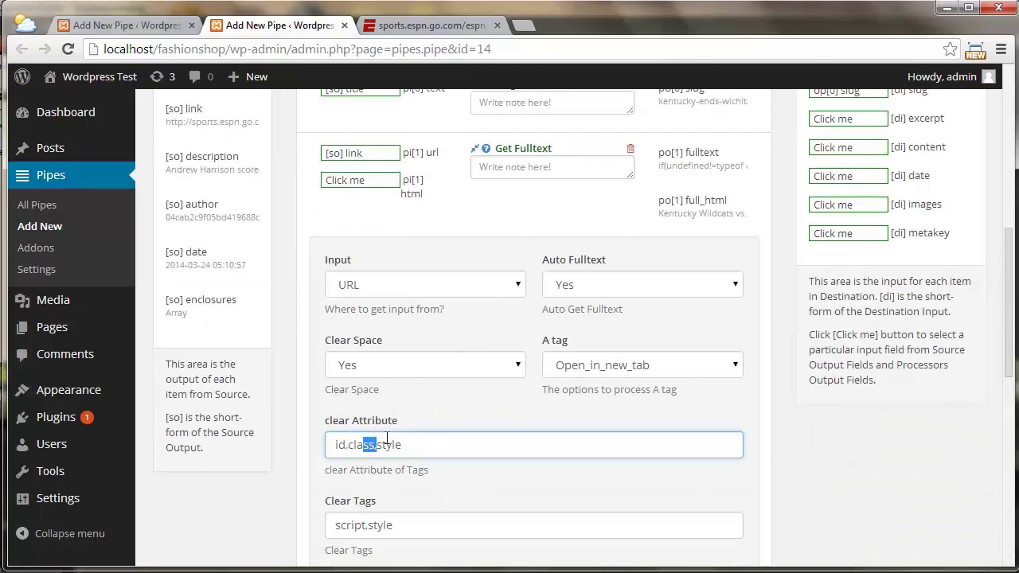
key("BackSpace")
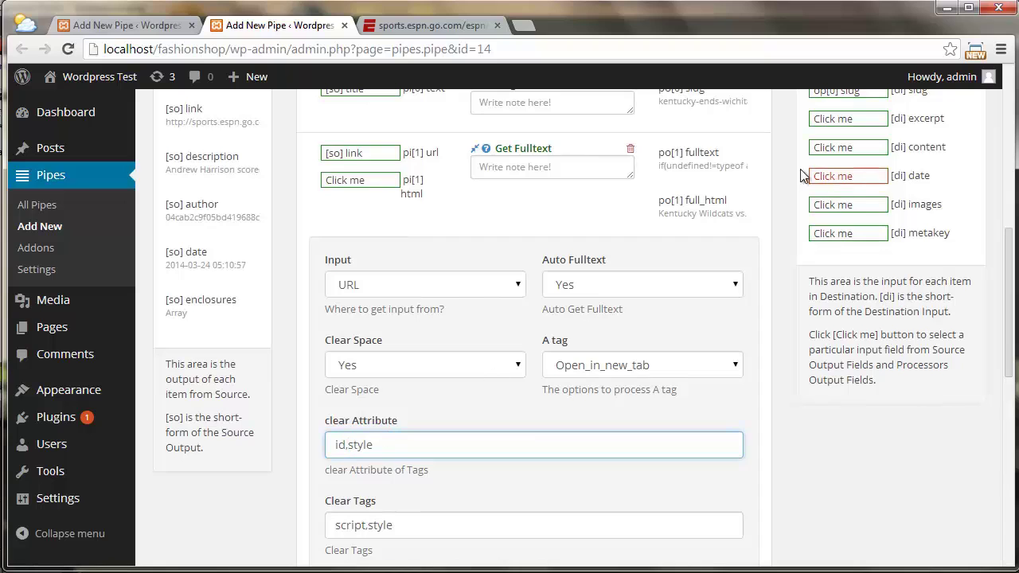
Map the Get Fulltext fulltext output to content, the source description to excerpt, and the source date to date
scroll(776, 259, "up", 2)
left_click_drag(699, 314, 871, 318)
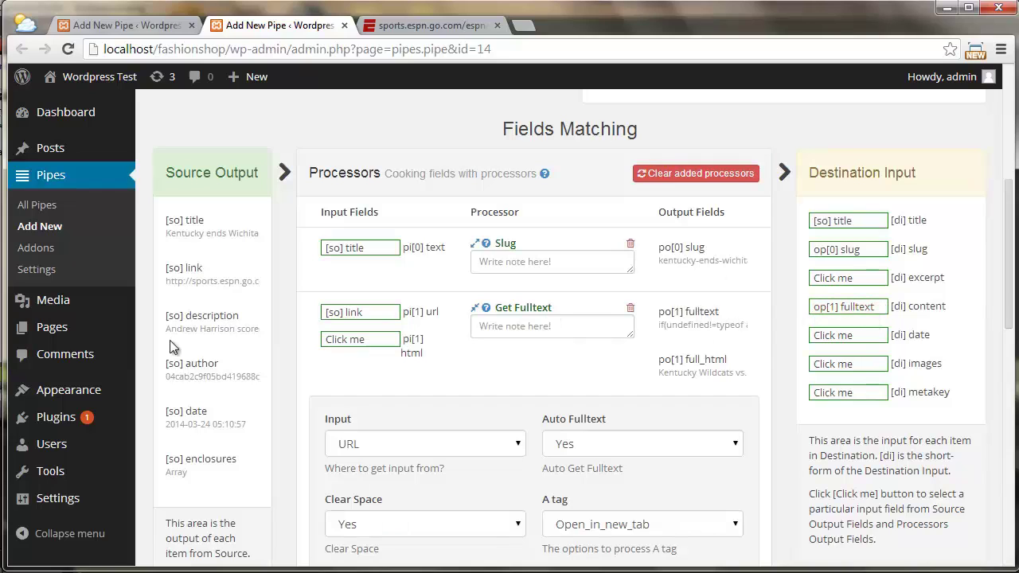
left_click_drag(266, 333, 850, 288)
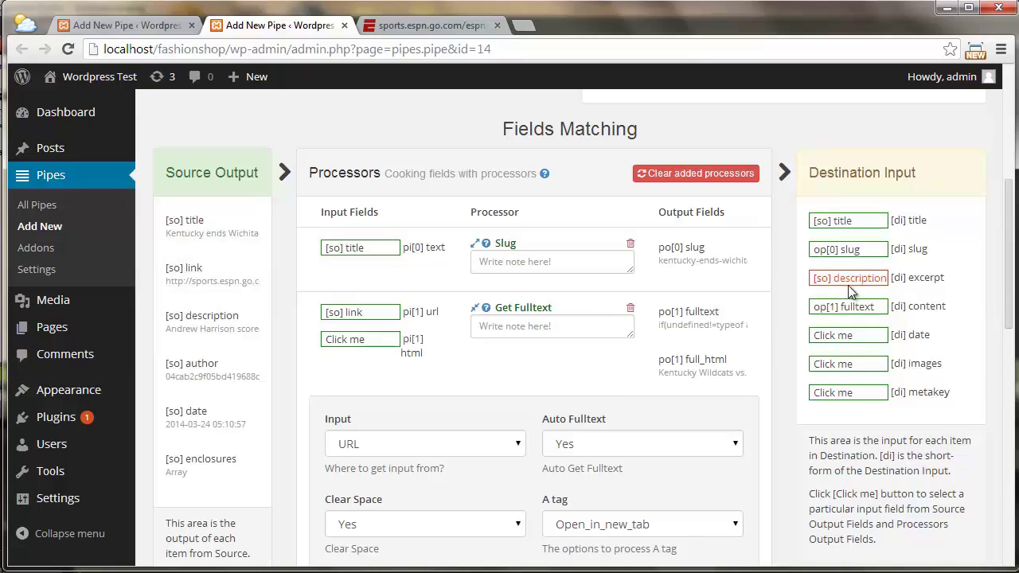
left_click(835, 335)
scroll(783, 378, "down", 2)
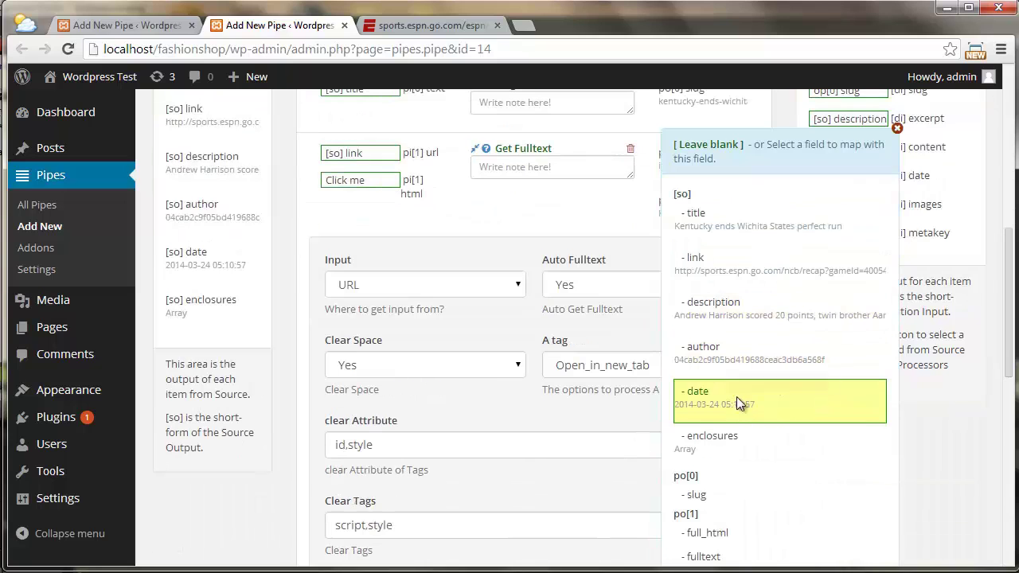
left_click(766, 402)
Save the ESPN pipe and test it in Update mode
scroll(928, 255, "up", 5)
left_click(754, 104)
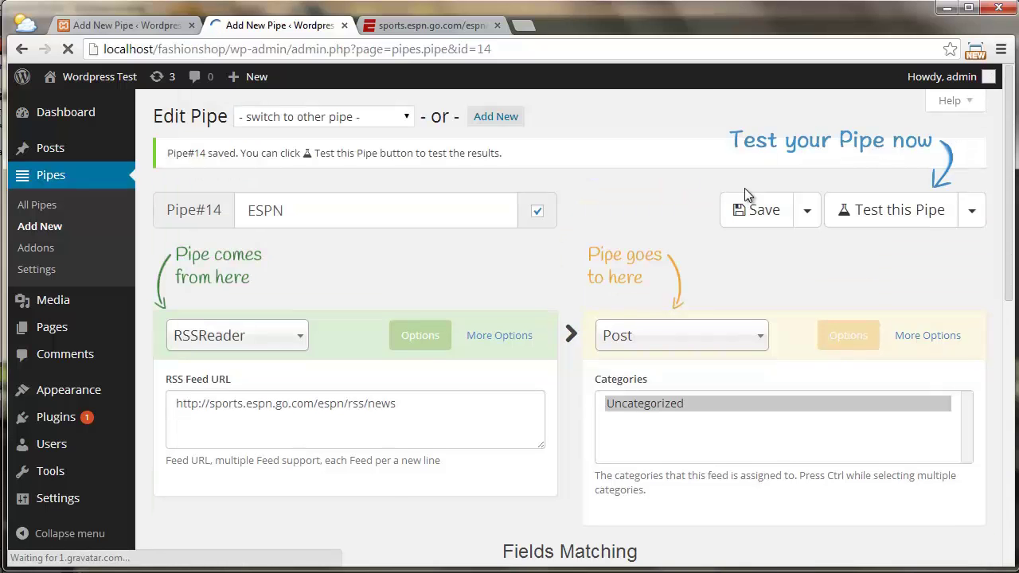
left_click(974, 214)
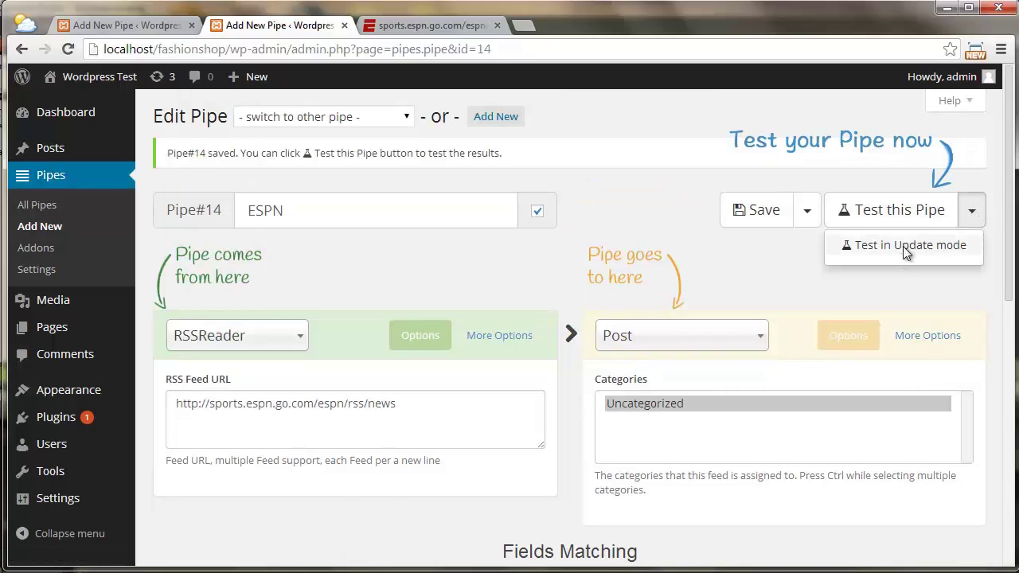
left_click(897, 249)
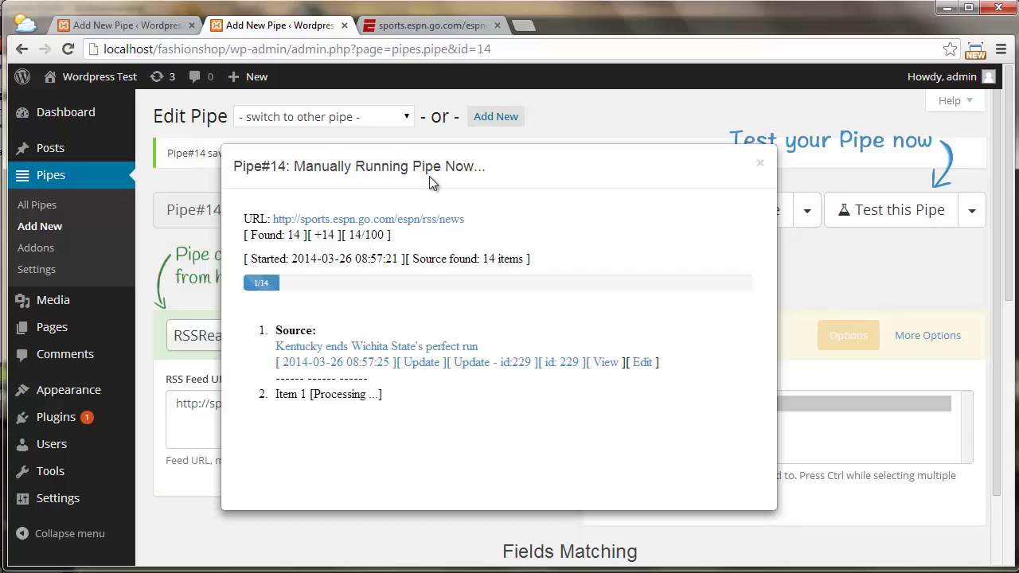
View the first imported post, on Kentucky ending Wichita State's perfect run, in a new tab and check its full-text content
right_click(607, 366)
left_click(637, 368)
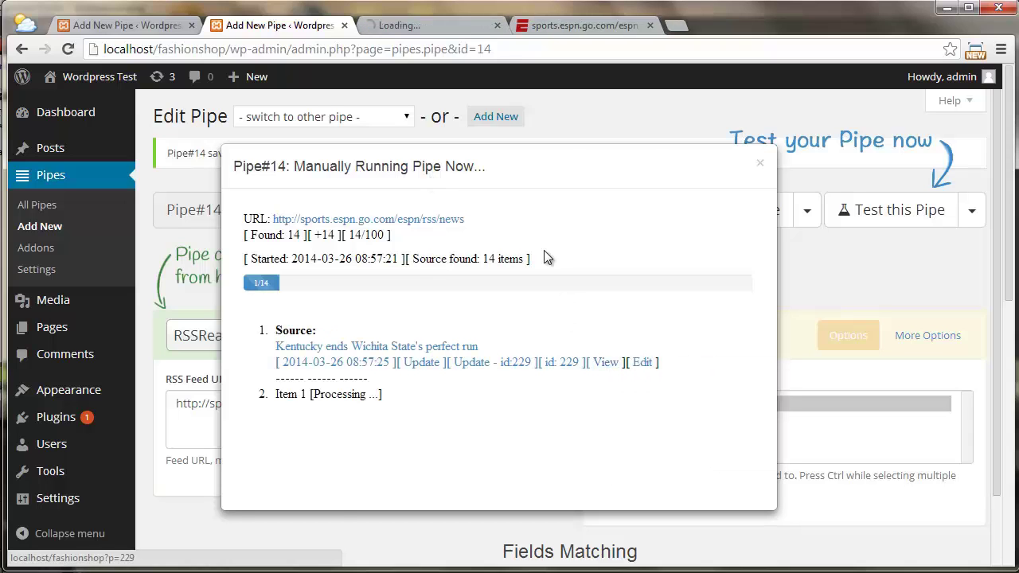
left_click(383, 26)
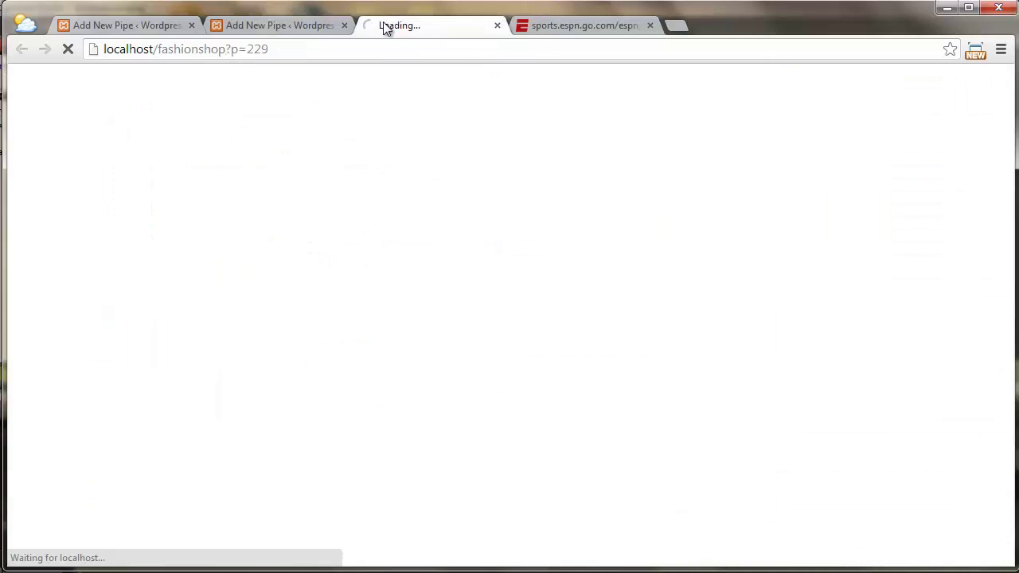
scroll(712, 316, "down", 3)
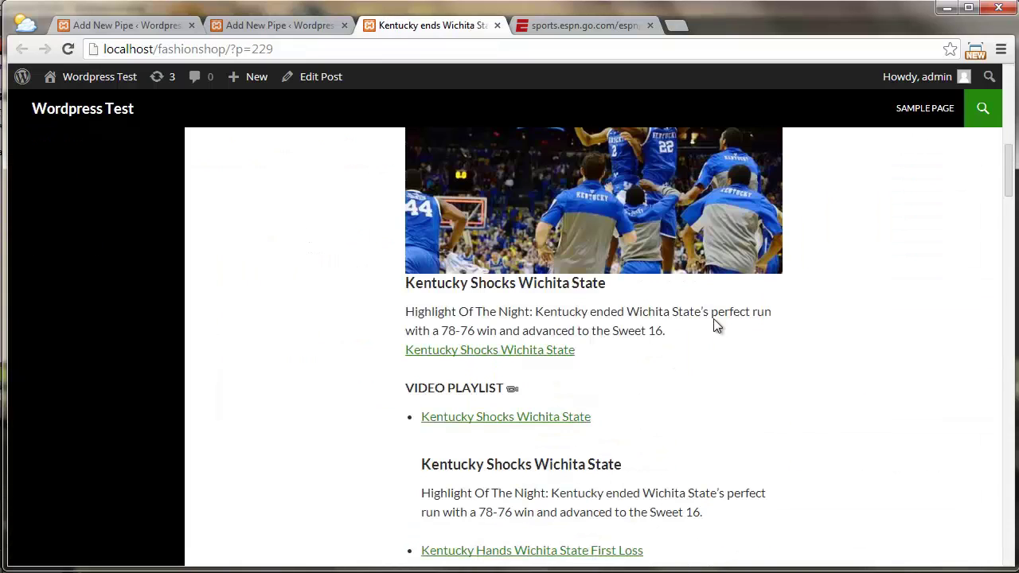
scroll(656, 284, "up", 1)
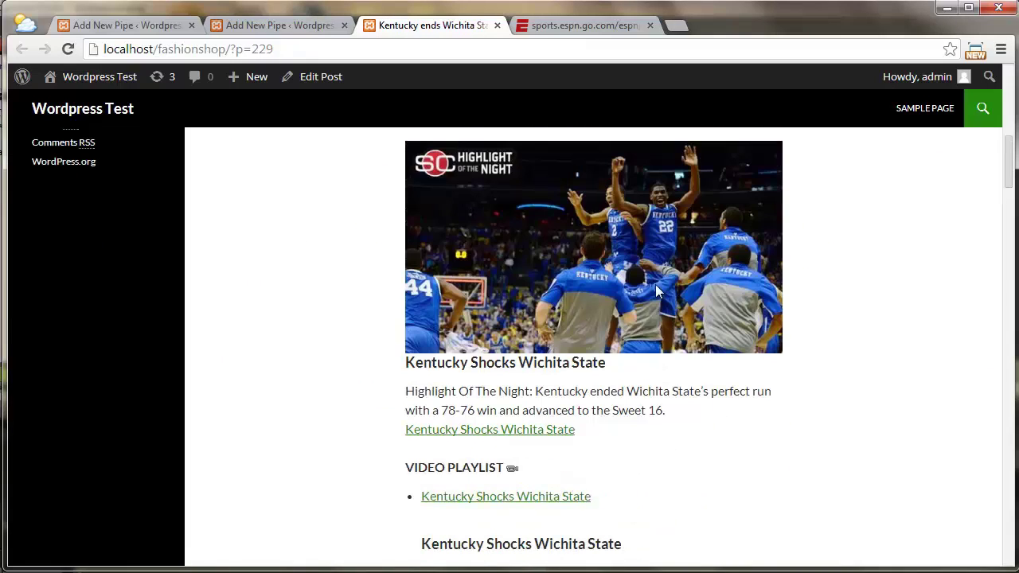
Inspect the post's highlight image and copy the class attribute of the enclosing mod-inline video-player full-box with-playlist div
right_click(655, 284)
left_click(716, 413)
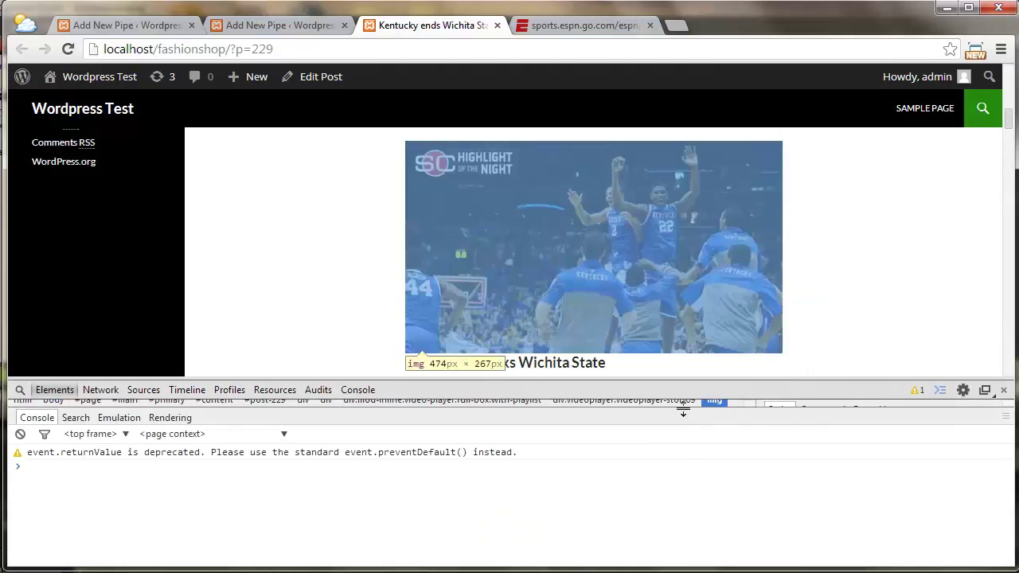
left_click_drag(687, 507, 691, 557)
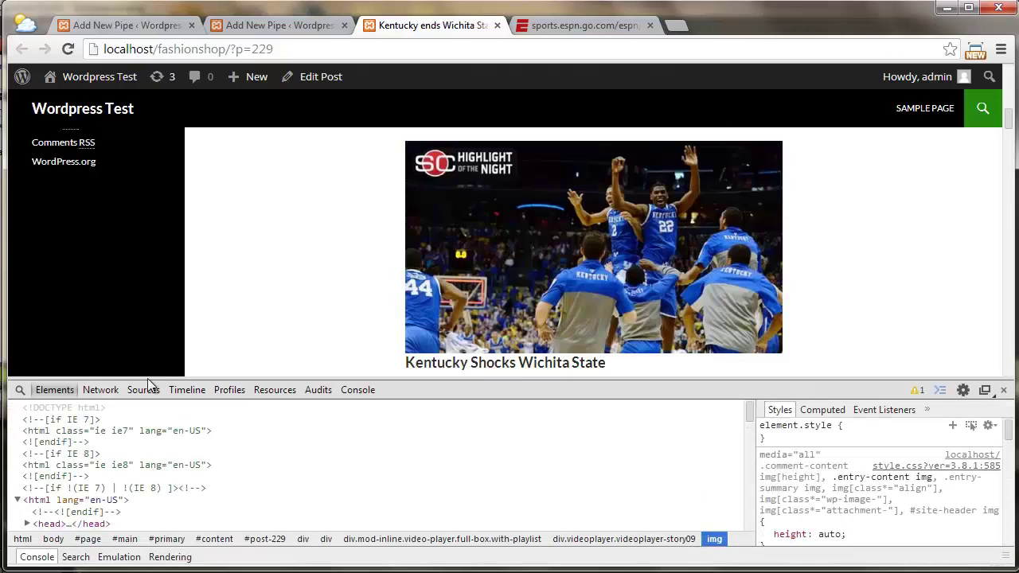
left_click(19, 390)
left_click(488, 257)
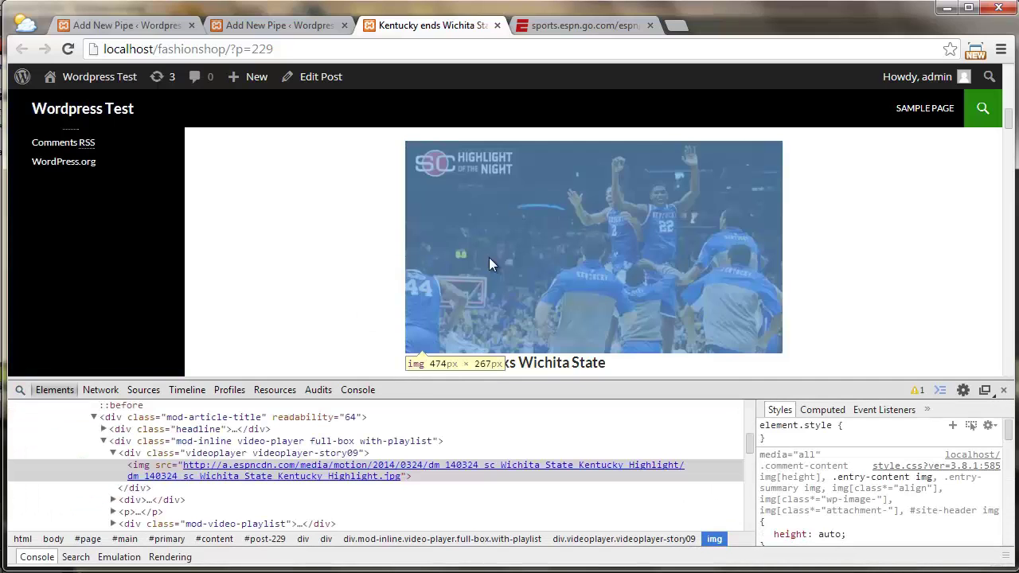
double_click(252, 441)
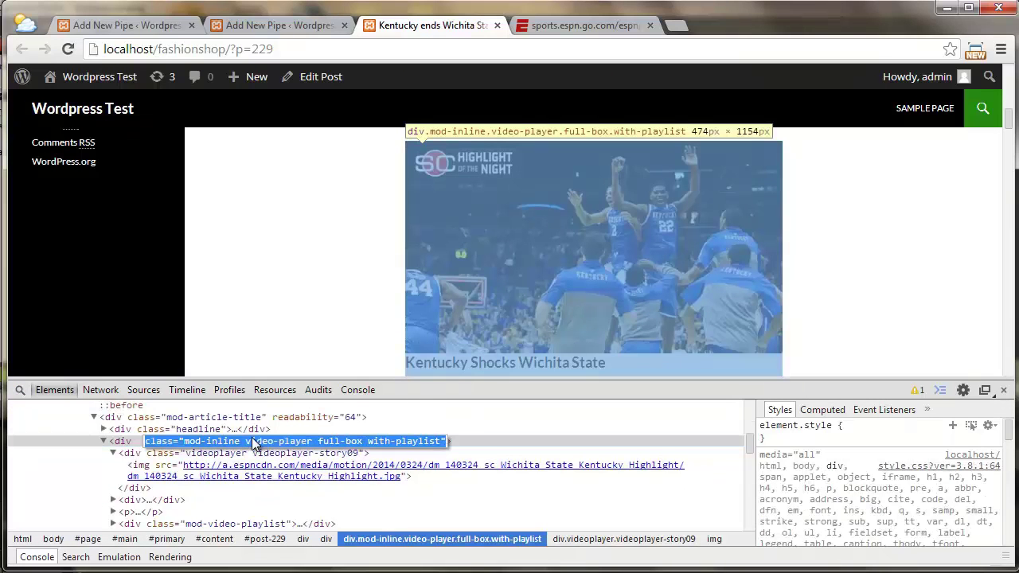
right_click(253, 442)
left_click(311, 423)
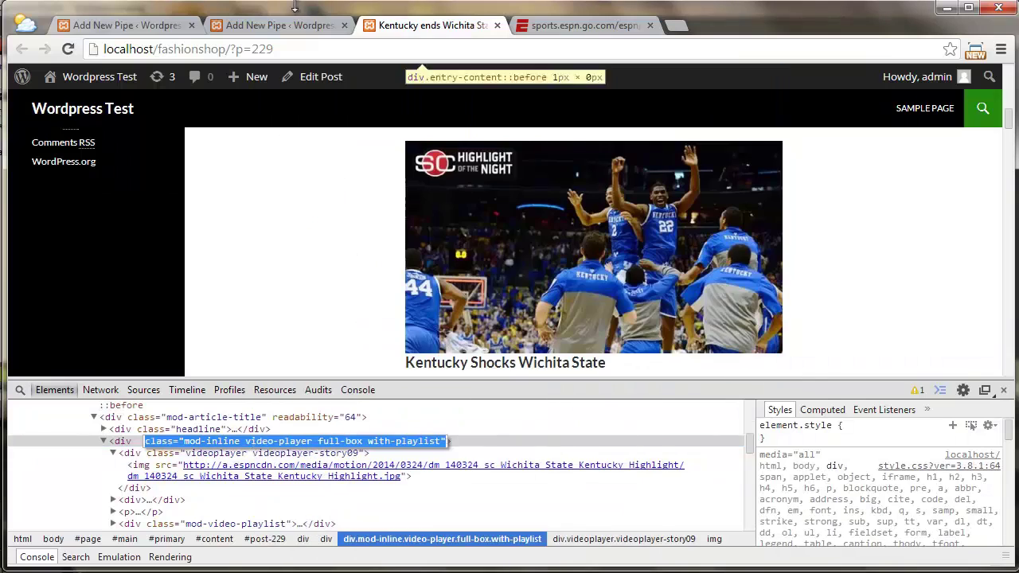
Back in the pipe editor, close the test results and open the parser code checker from the Get Fulltext processor's settings
left_click(247, 25)
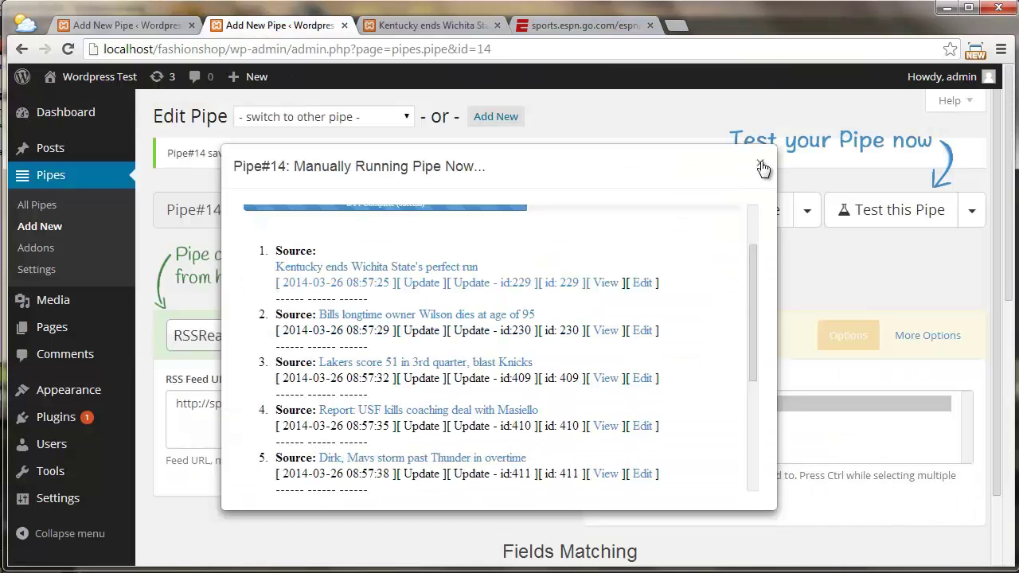
left_click(760, 167)
scroll(708, 223, "down", 6)
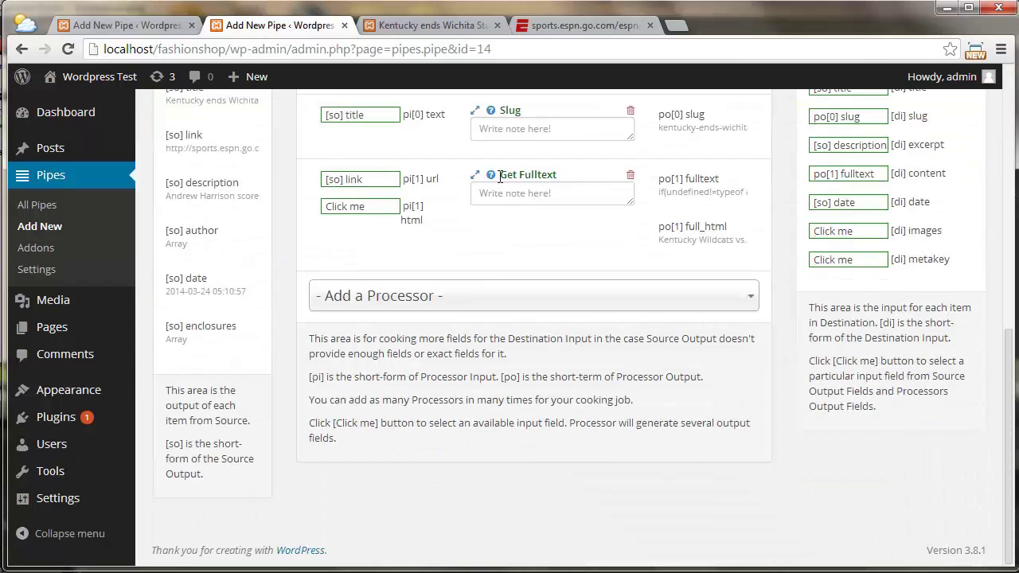
left_click(475, 177)
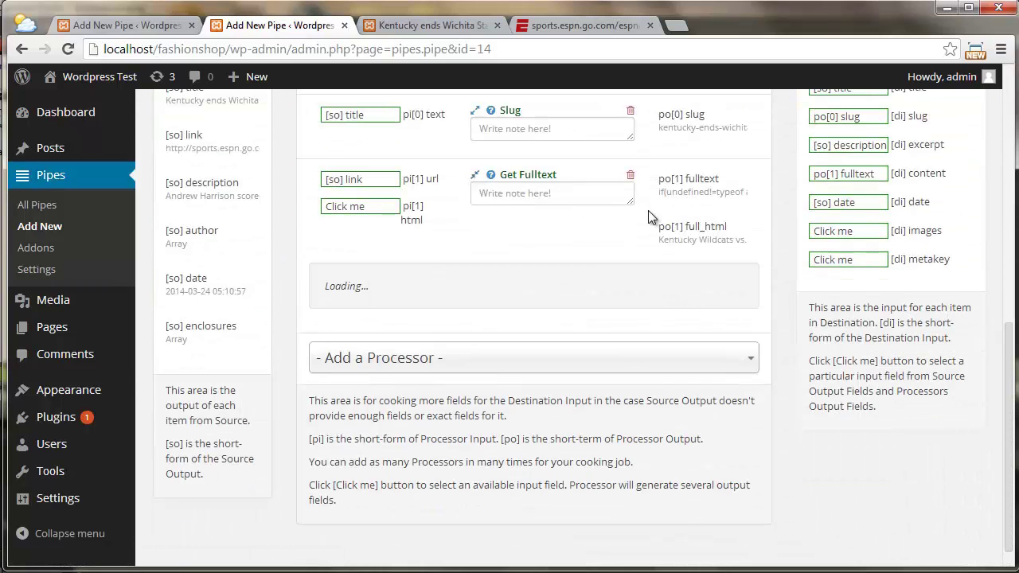
scroll(648, 210, "down", 6)
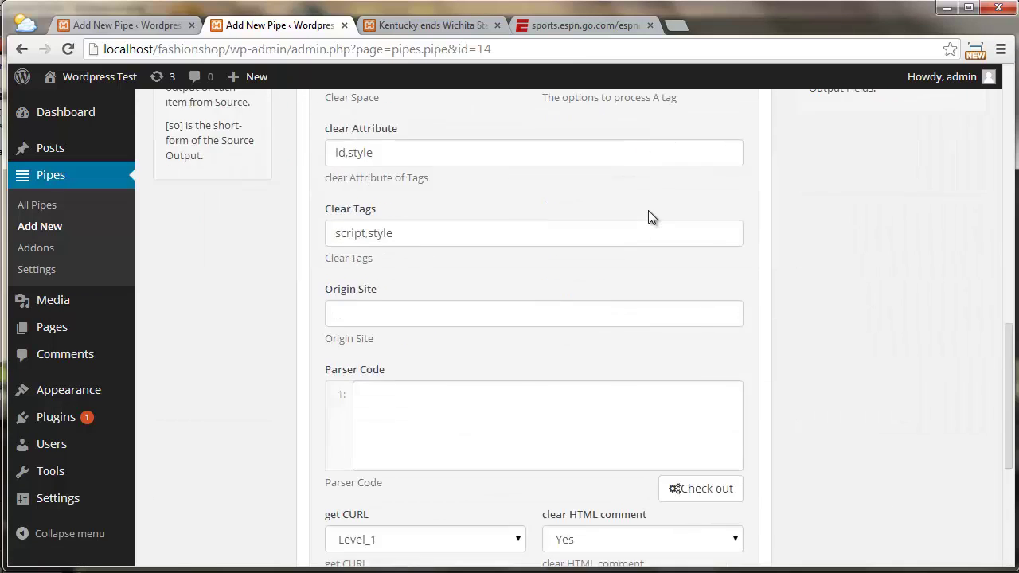
left_click(736, 330)
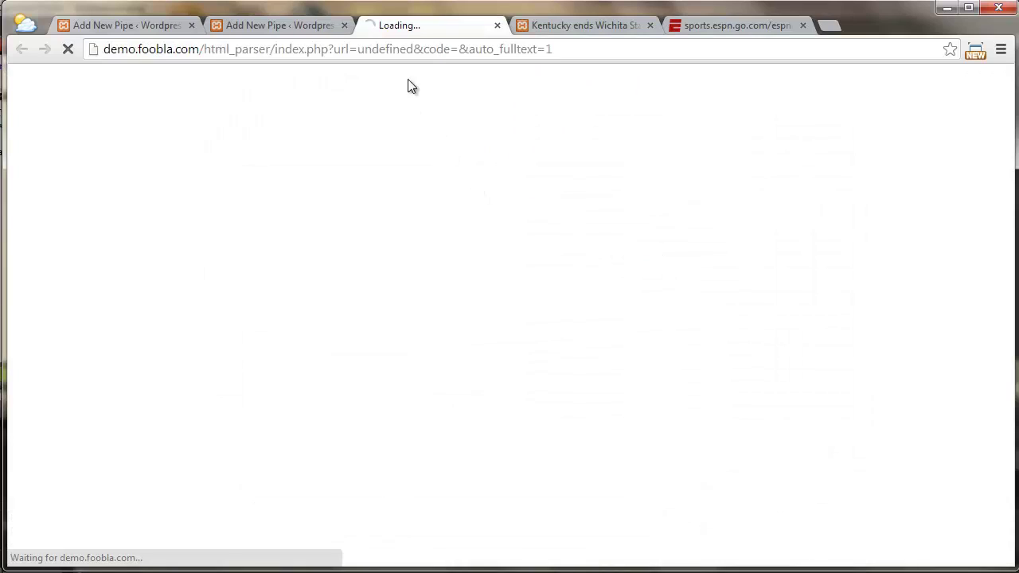
Paste the copied class attribute into the HTML parser page's Parser Code
left_click(359, 91)
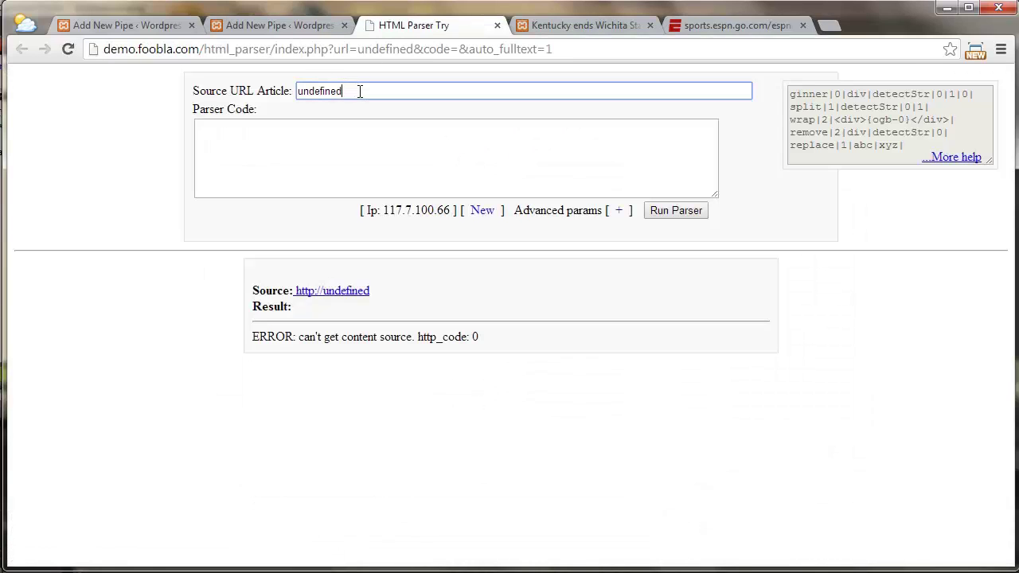
right_click(318, 143)
left_click(420, 235)
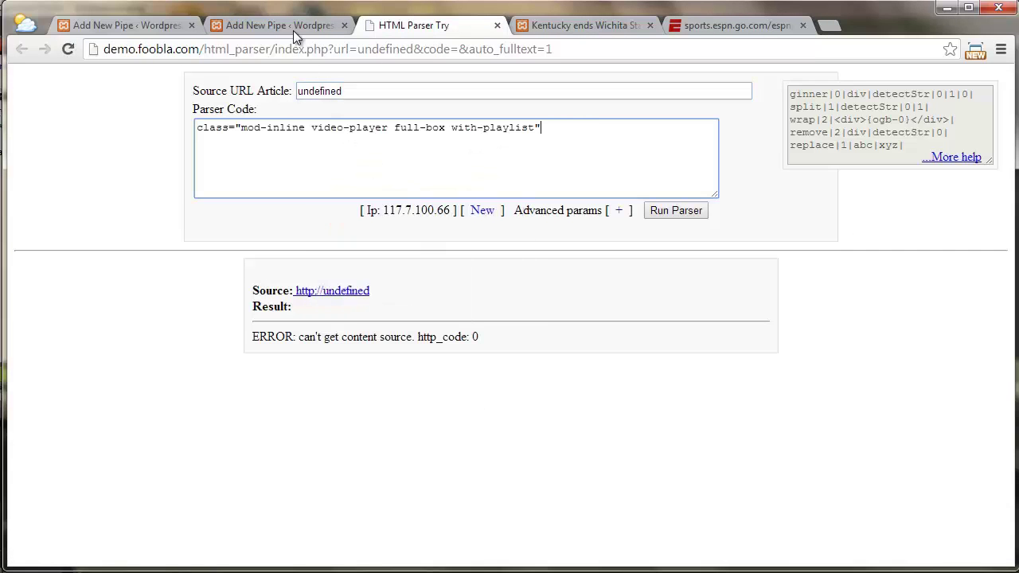
Copy the source link's sample URL from the pipe and use it as the HTML parser's Source URL Article, replacing undefined
left_click(302, 24)
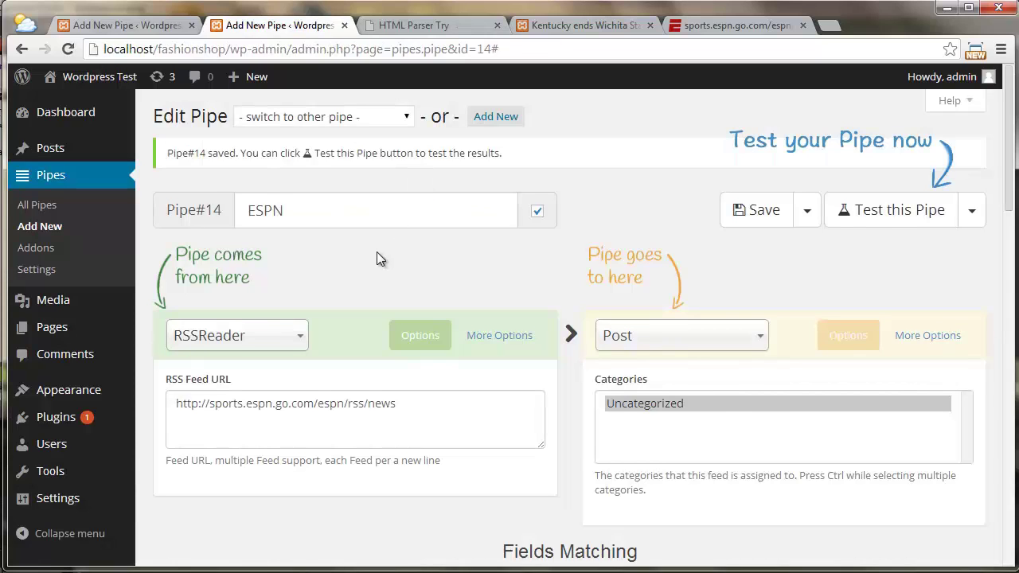
scroll(377, 251, "down", 5)
triple_click(245, 308)
right_click(249, 309)
left_click(268, 318)
left_click(414, 24)
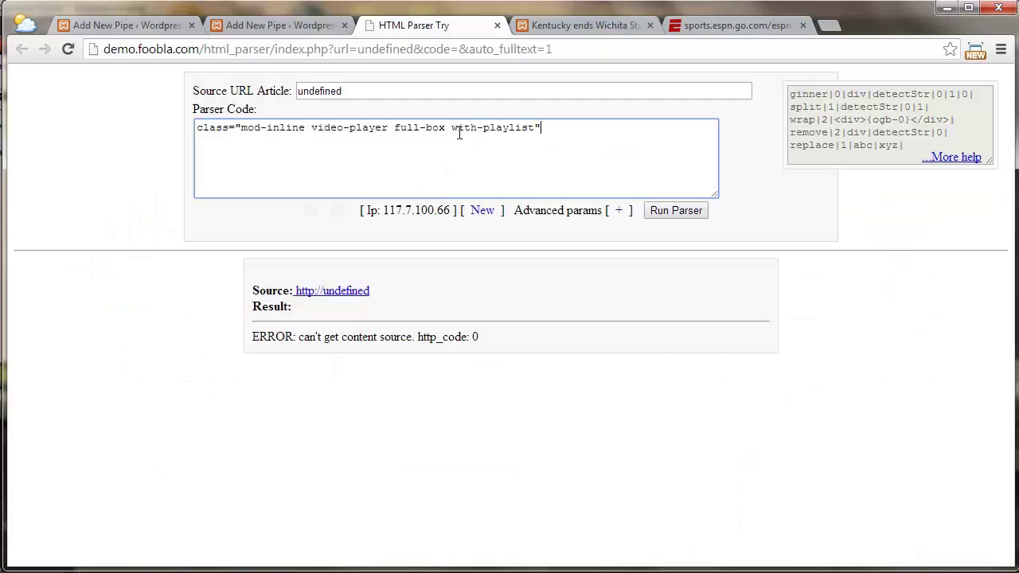
left_click(245, 92)
right_click(375, 85)
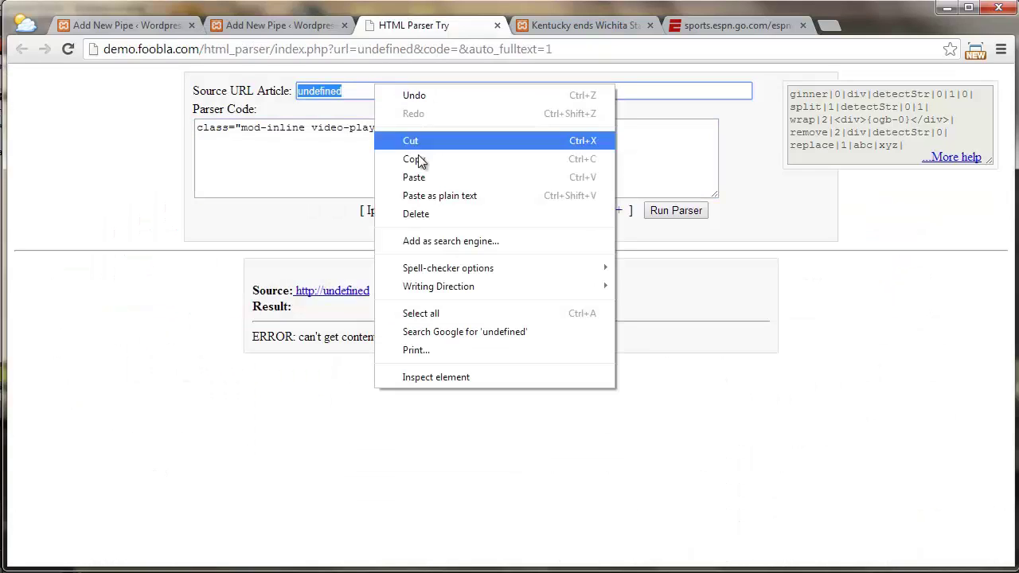
left_click(423, 173)
Edit the parser code to read ginner|0|div|mod-inline video-player full-box with-playlist|0|1|
left_click(569, 130)
type("ginner|")
type("0|")
type("div|")
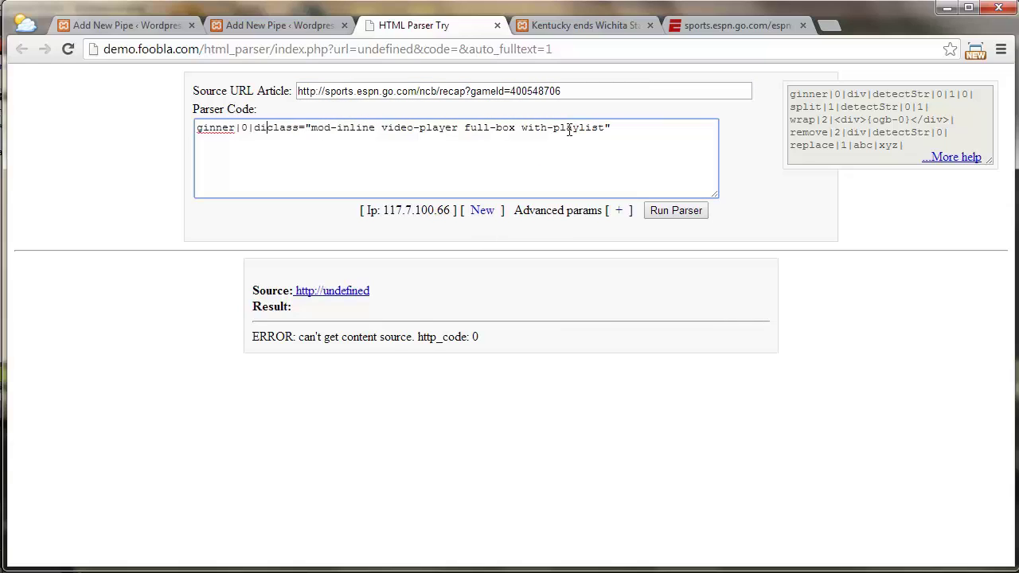
key("shift+Right")
key("shift+Right")
key("shift+Right")
key("shift+Right")
key("shift+Right")
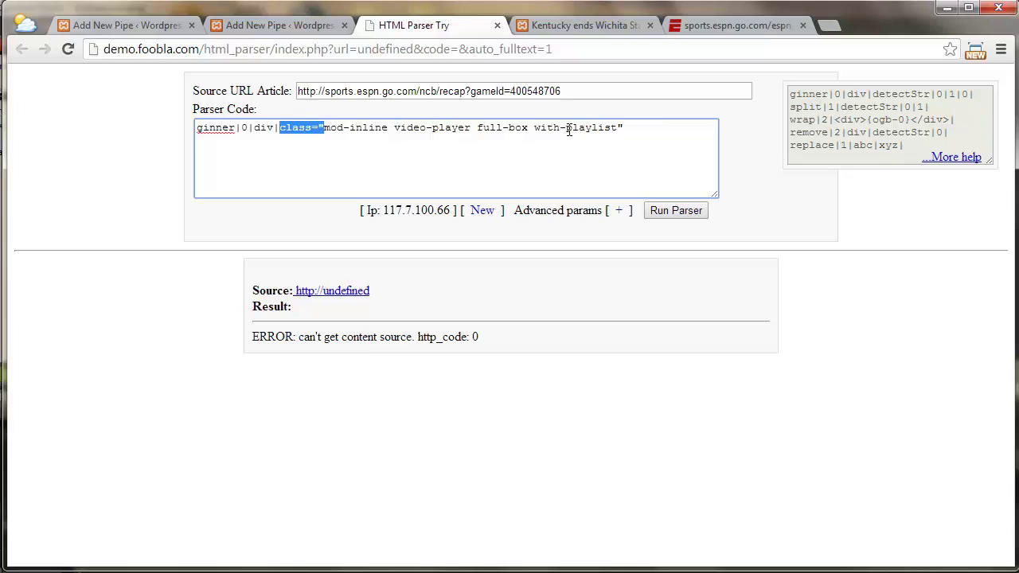
key("shift+Left")
key("Delete")
type("|")
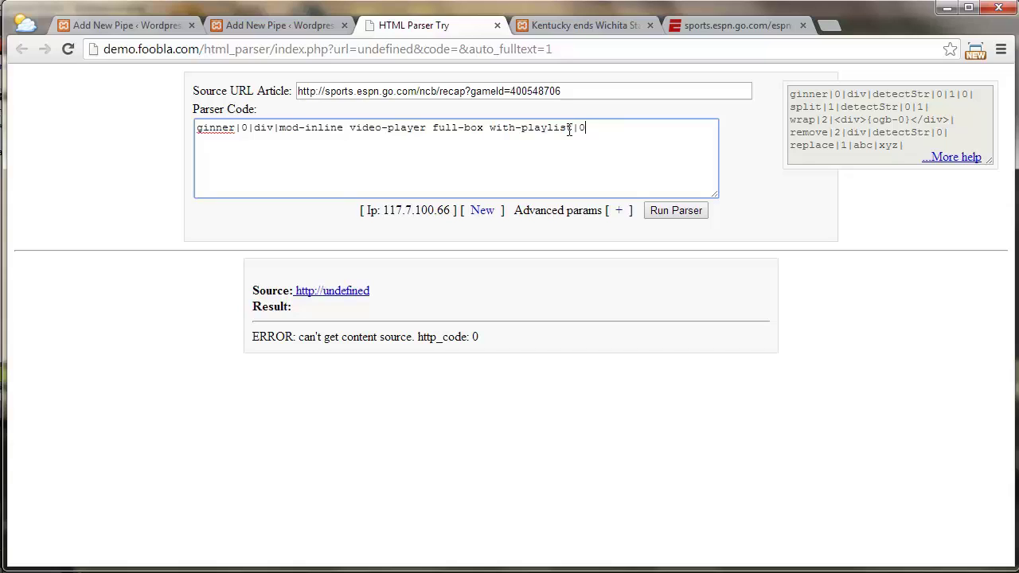
type("0|1|")
Run the parser on the article and examine the extracted result
left_click(665, 211)
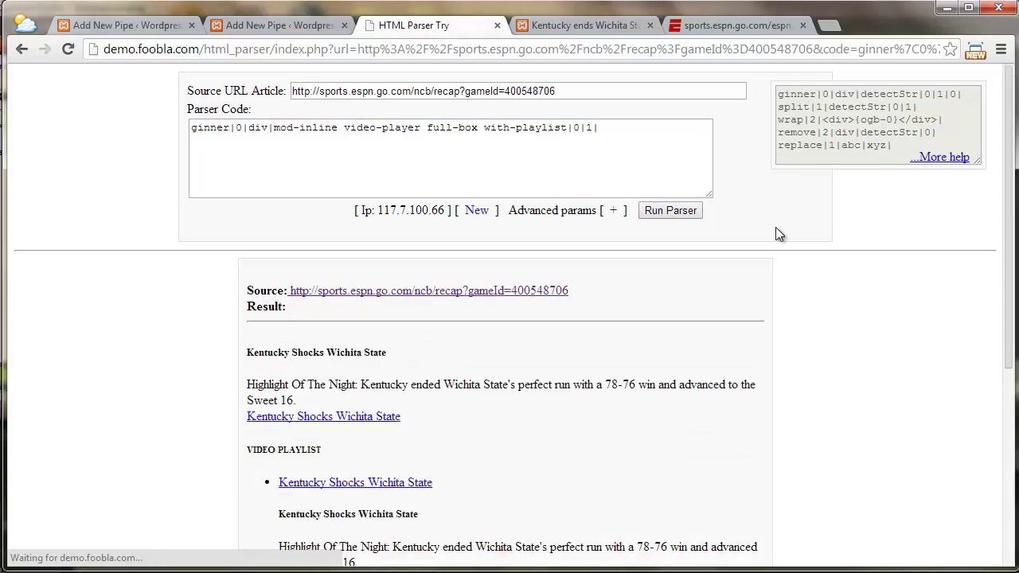
scroll(777, 229, "down", 2)
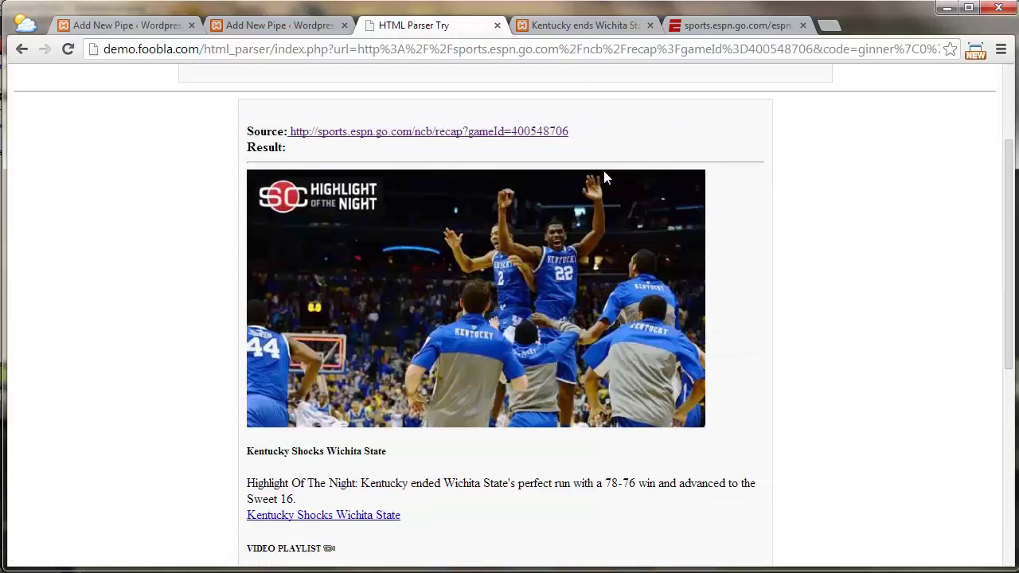
scroll(605, 178, "up", 2)
Copy the tested parser code into the Parser Code setting of the pipe's Get Fulltext processor
left_click_drag(607, 130, 155, 139)
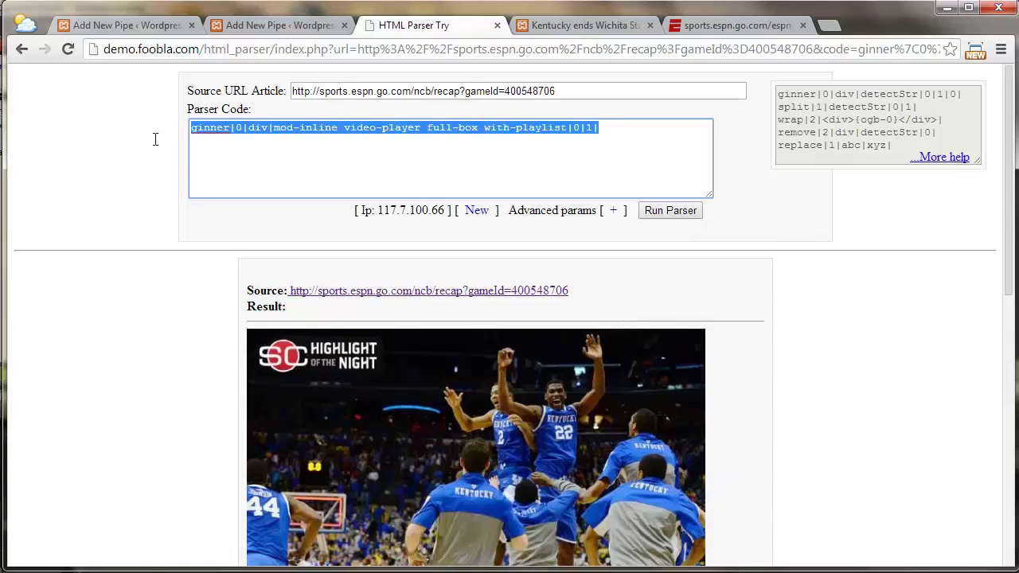
right_click(290, 137)
left_click(365, 208)
left_click(248, 33)
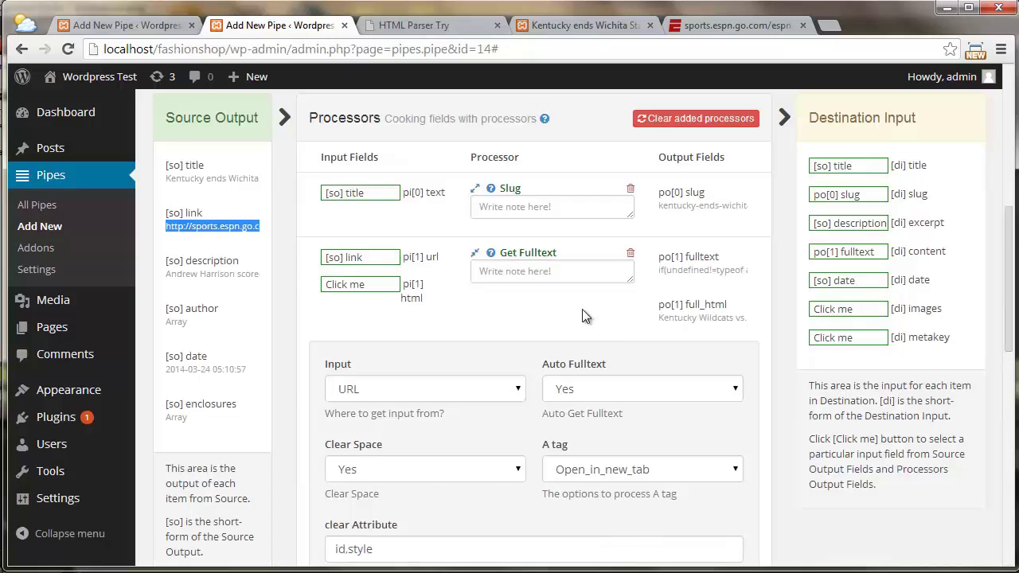
scroll(582, 316, "down", 4)
right_click(450, 484)
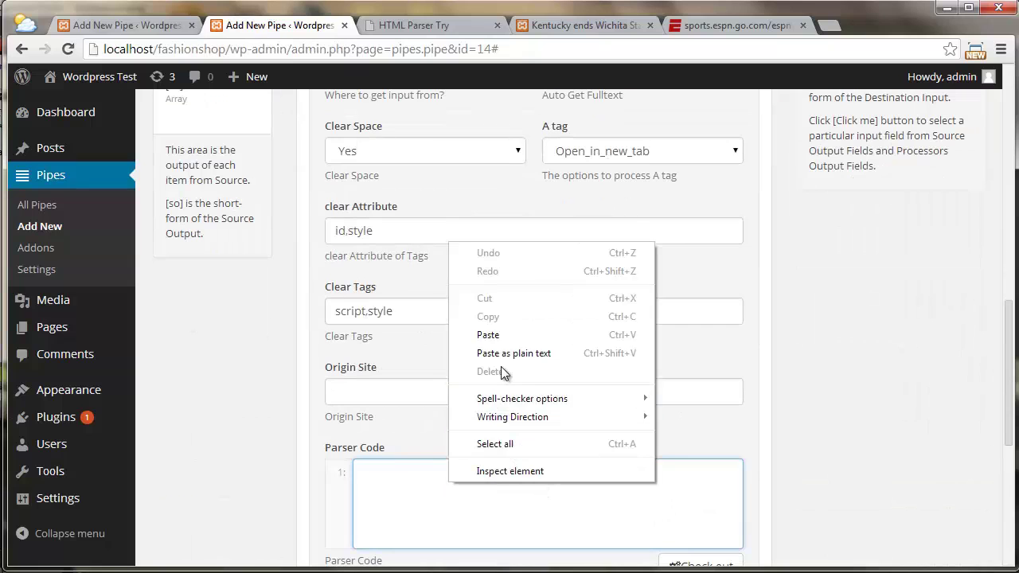
left_click(507, 339)
Collapse the Get Fulltext processor's settings and give it the note HTML for Images
scroll(549, 342, "up", 5)
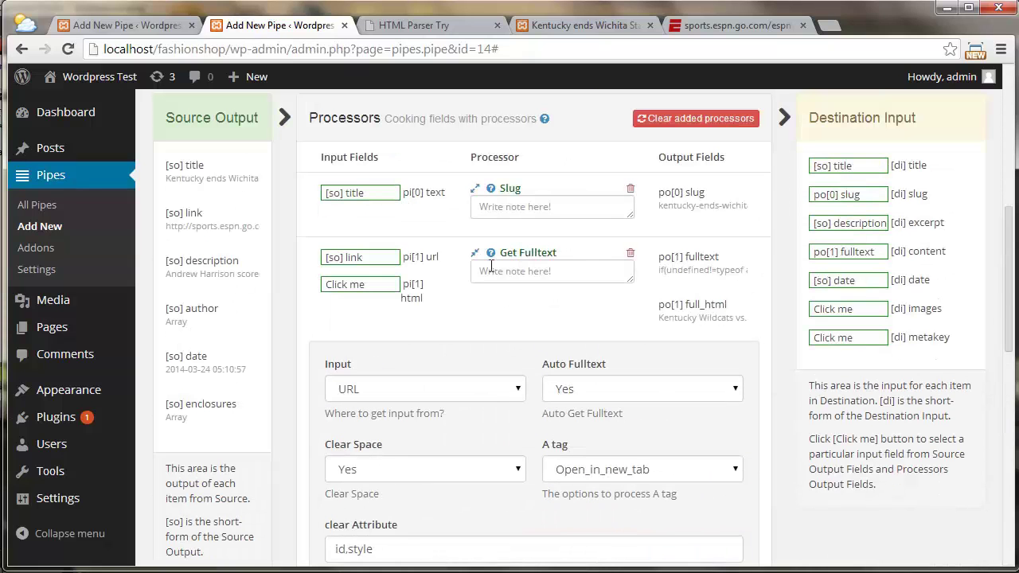
left_click(475, 257)
left_click(495, 269)
type("HTML for Images")
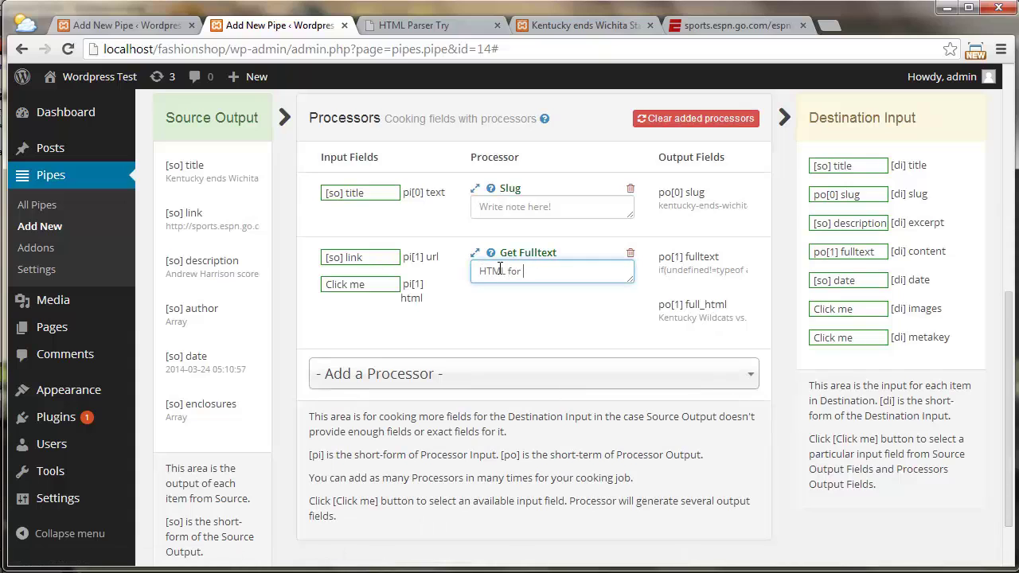
Add a Get Images processor below Get Fulltext and save the pipe
left_click(498, 373)
scroll(499, 375, "down", 1)
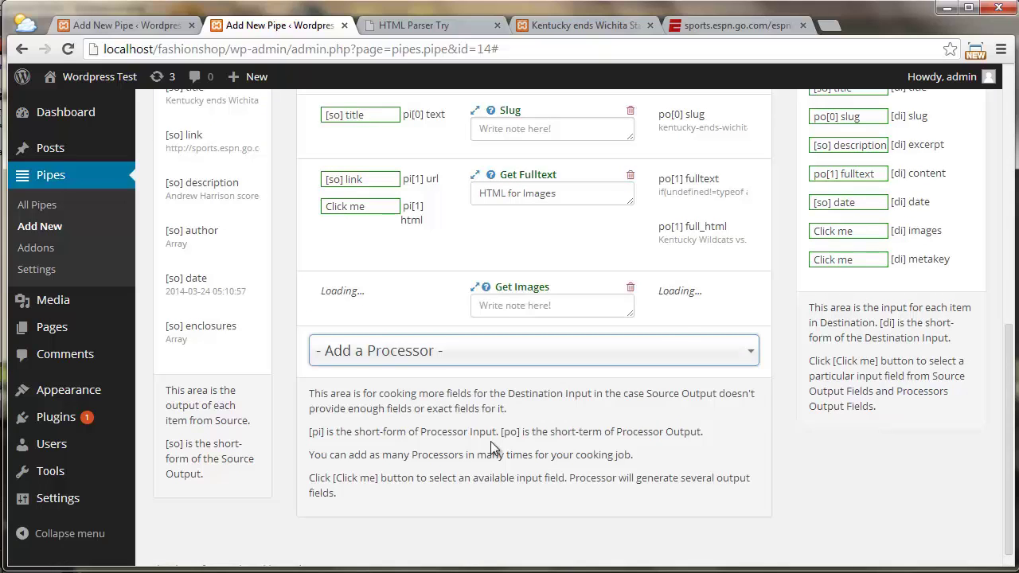
left_click_drag(703, 178, 382, 328)
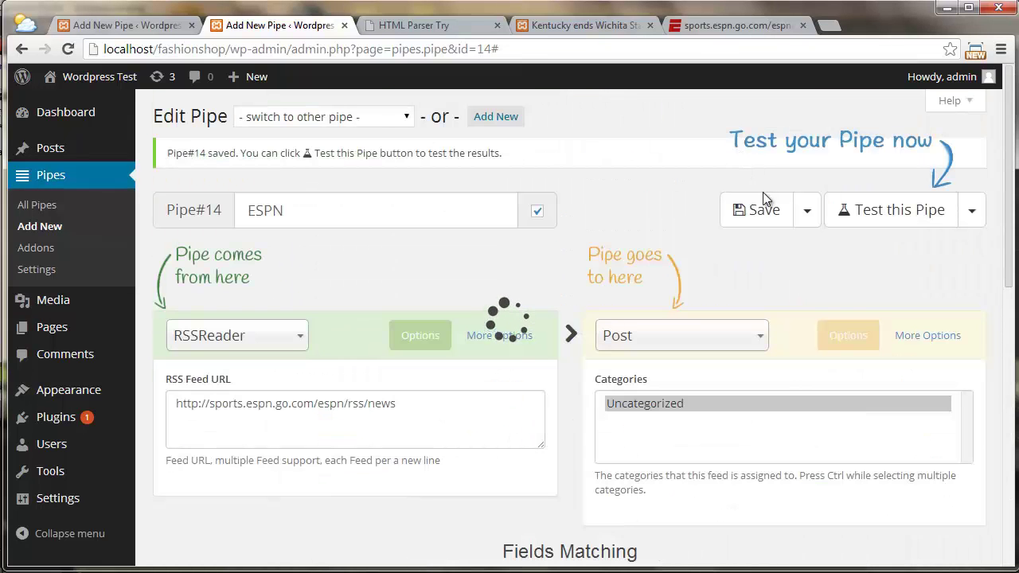
left_click(760, 200)
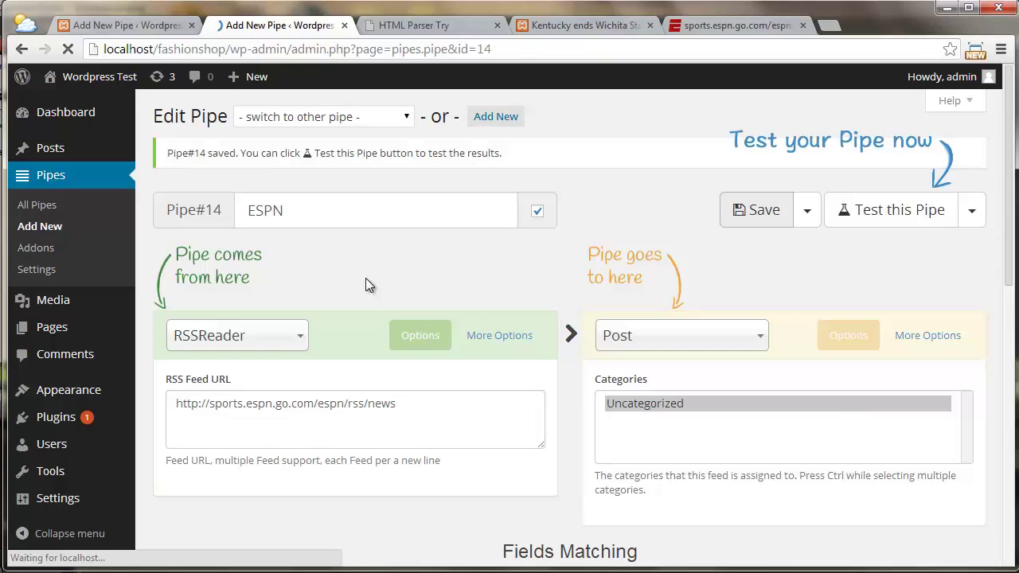
Map the Get Images processor's images output to the destination post's images field
scroll(365, 278, "down", 5)
scroll(652, 363, "down", 2)
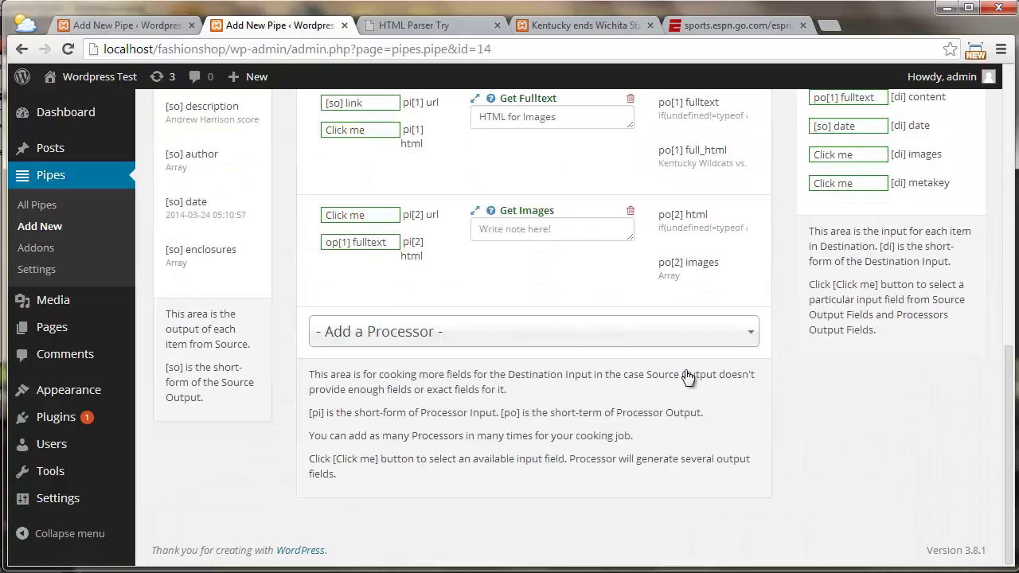
scroll(714, 391, "up", 3)
left_click_drag(665, 508, 842, 393)
scroll(840, 271, "down", 2)
scroll(552, 325, "down", 2)
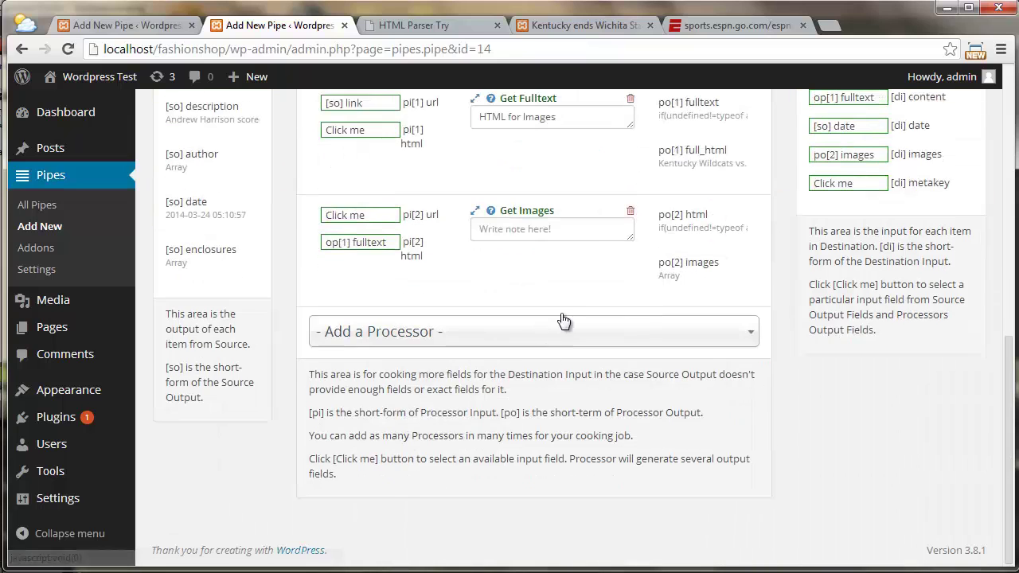
Add another Get Fulltext processor below Get Images with the note Make Content and map its url input to the source link
left_click(564, 329)
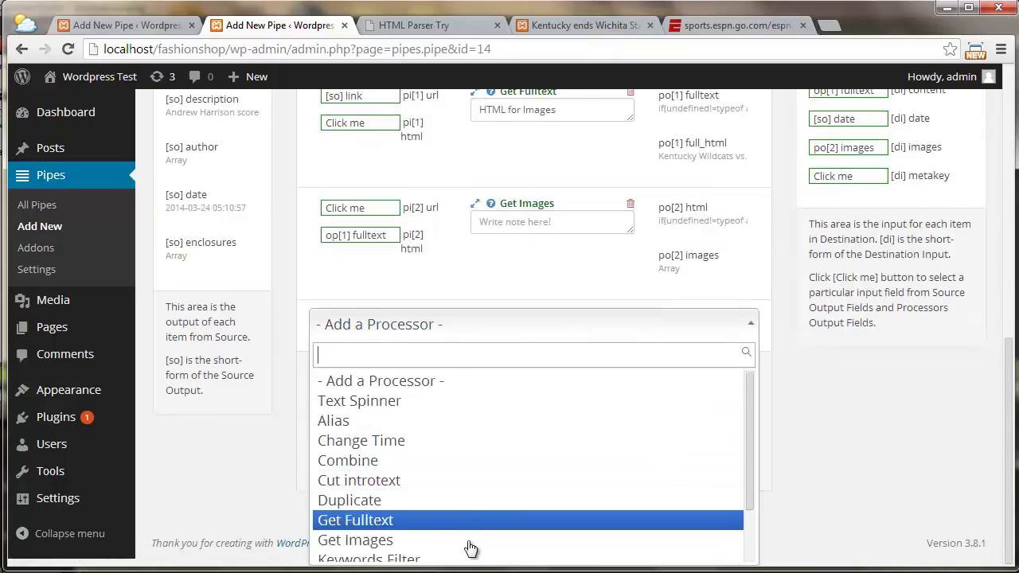
left_click(468, 524)
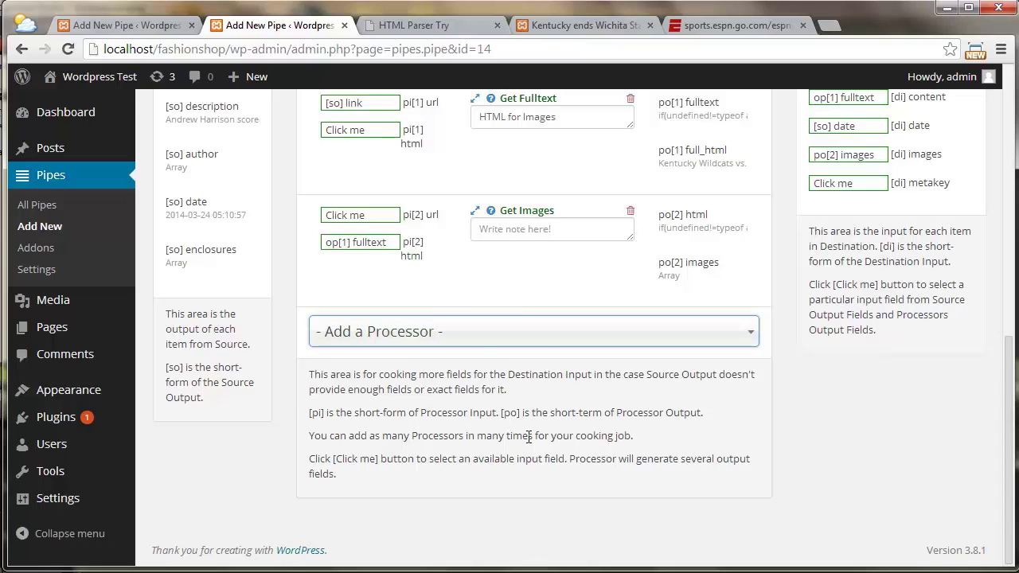
left_click(527, 343)
type("Make Conten")
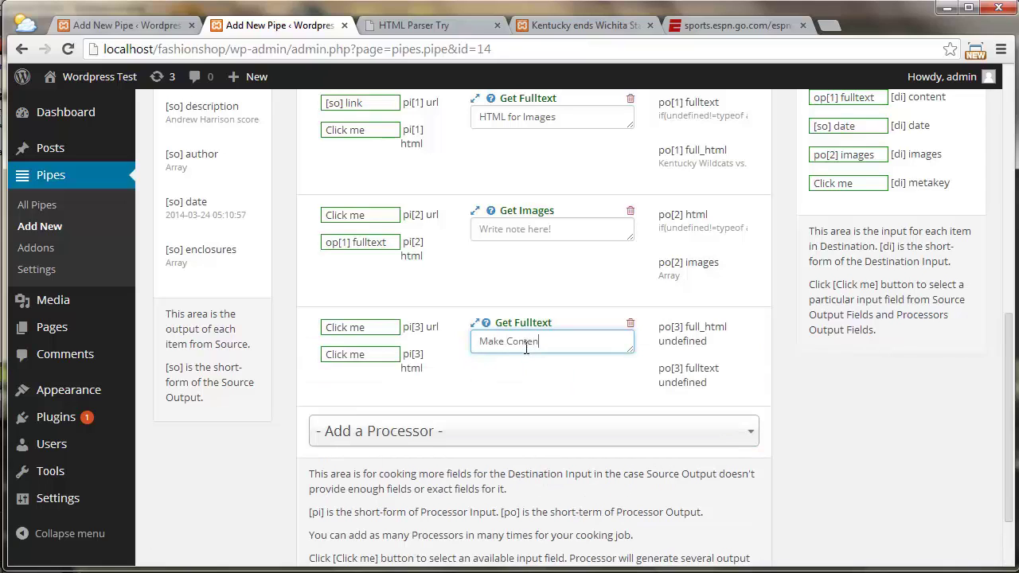
type("t")
left_click(338, 329)
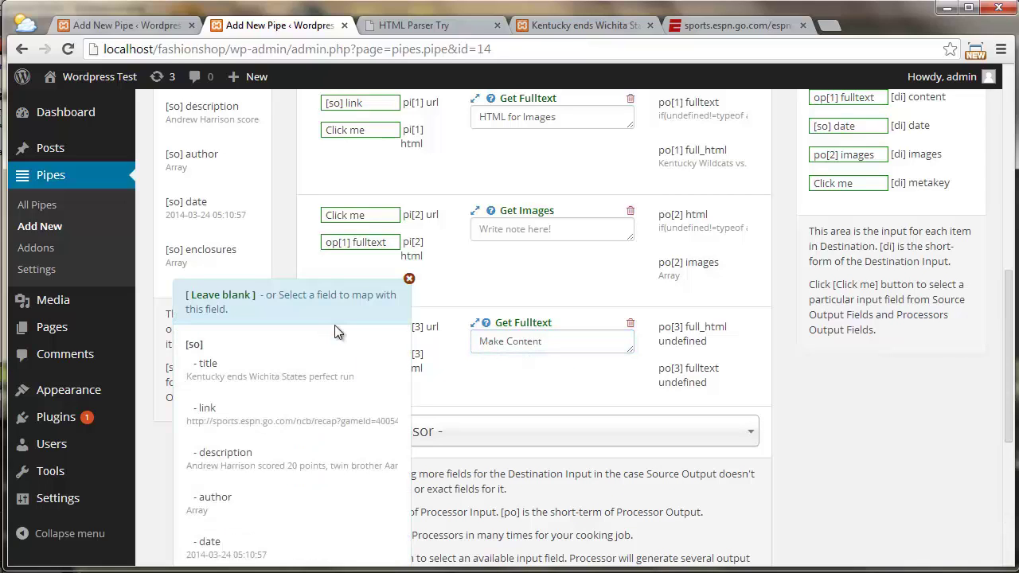
left_click(209, 410)
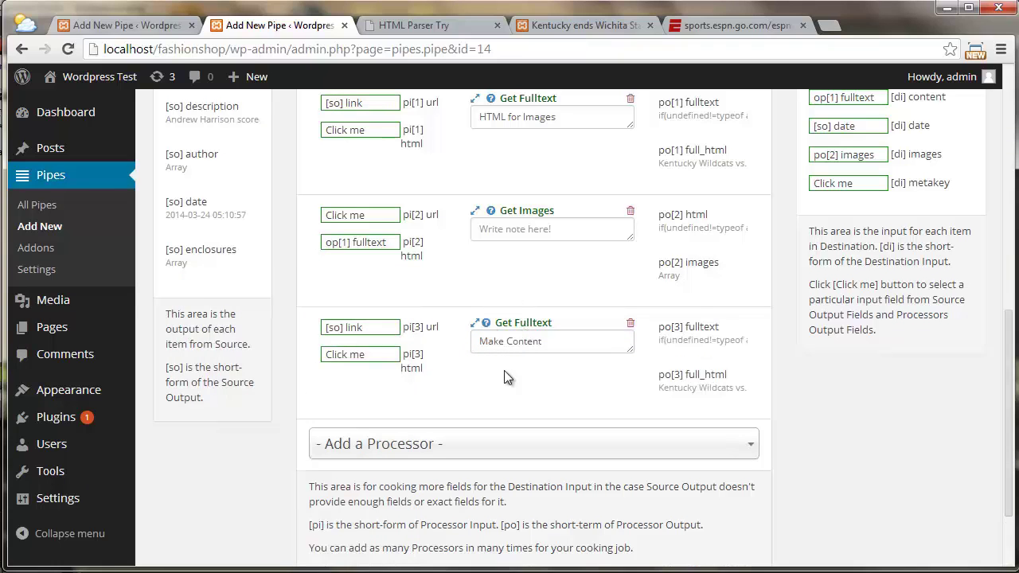
Expand the Make Content processor's settings and remove class from its clear Attribute list
left_click(475, 324)
scroll(476, 324, "down", 1)
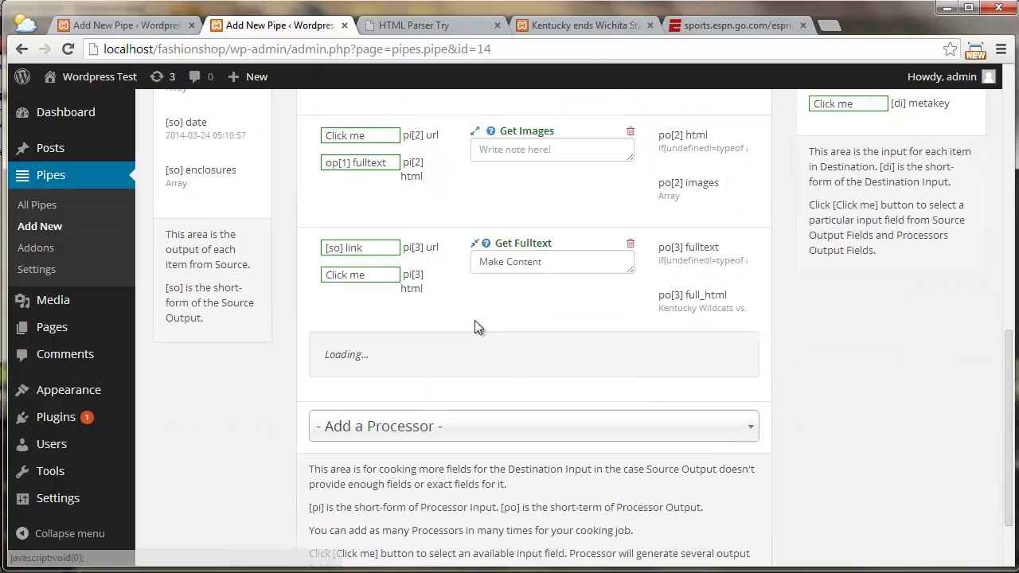
scroll(475, 325, "down", 1)
scroll(475, 326, "down", 1)
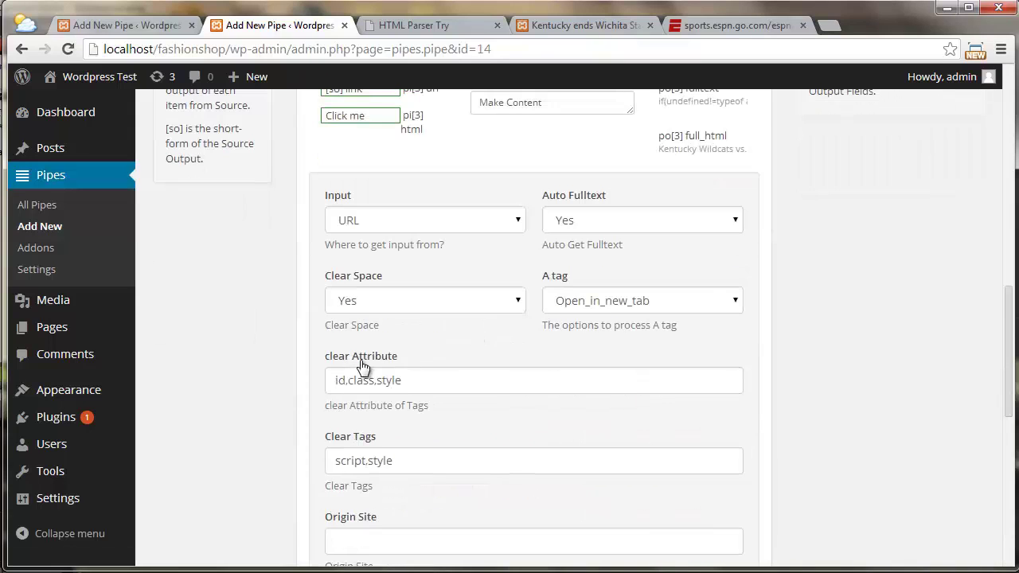
left_click_drag(369, 380, 347, 380)
key("BackSpace")
left_click(843, 375)
Switch to the HTML Parser Try page and cut the parser code back to ginner|0|div|
left_click(479, 32)
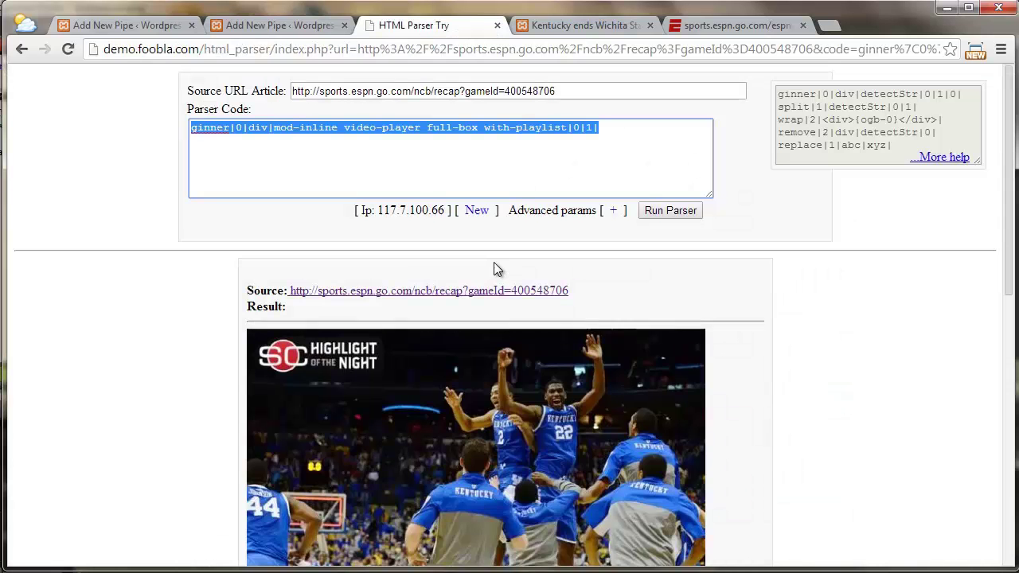
left_click(617, 130)
key("ctrl+a")
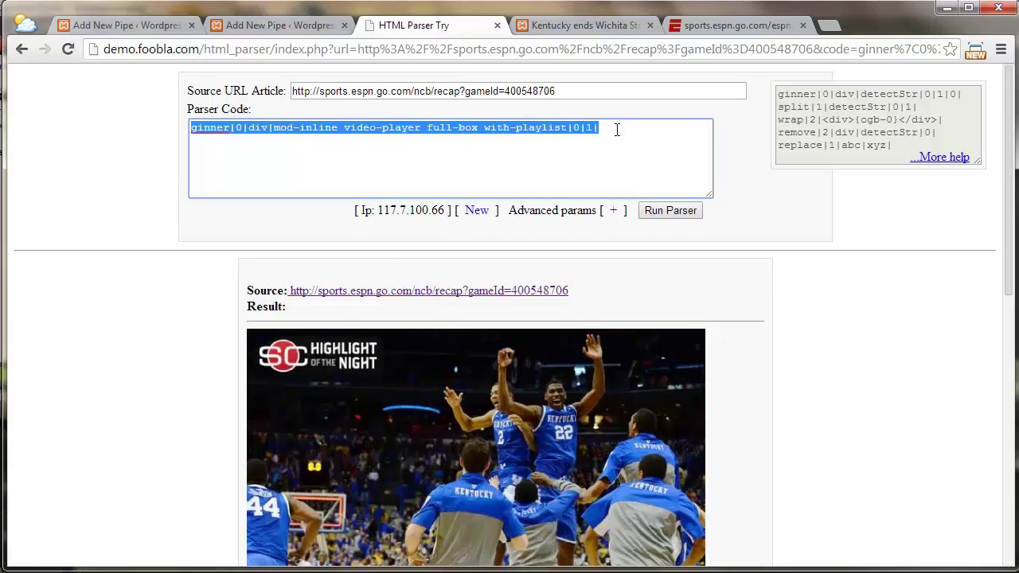
key("shift+Right")
key("shift+Right")
key("shift+Right")
key("shift+Right")
key("shift+Right")
key("shift+Right")
key("shift+Right")
key("shift+Right")
key("shift+Right")
key("shift+Right")
key("shift+Right")
key("shift+Right")
key("shift+Right")
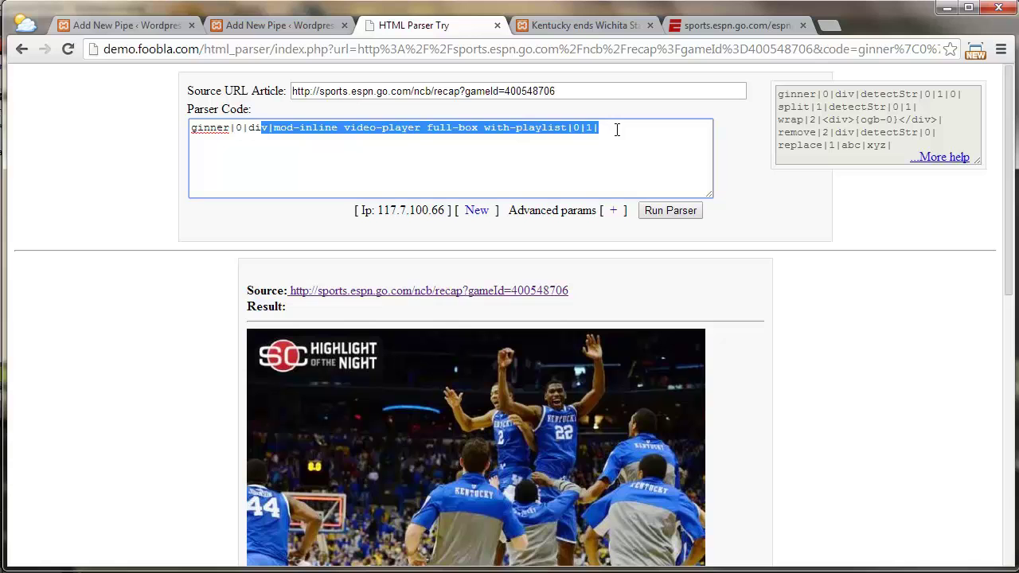
key("Delete")
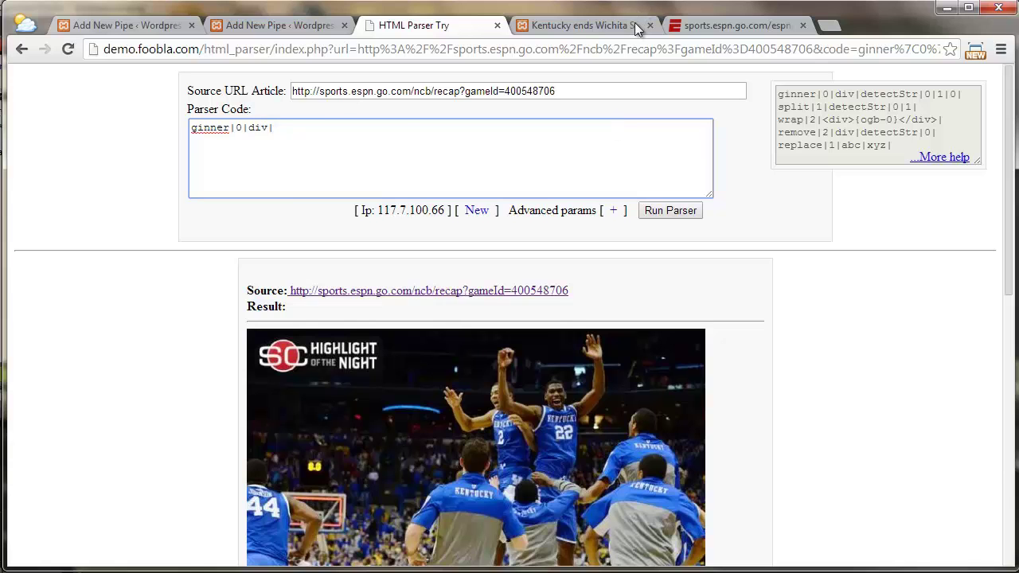
Inspect the imported Kentucky post's content container and copy the class name mod-article-title
left_click(637, 25)
scroll(632, 296, "up", 3)
scroll(632, 296, "up", 10)
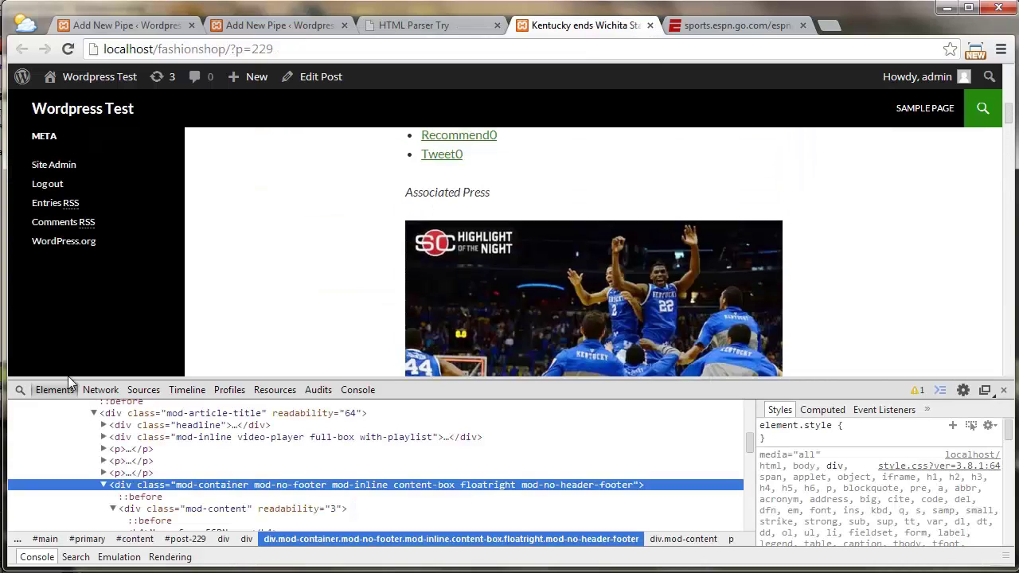
left_click(20, 389)
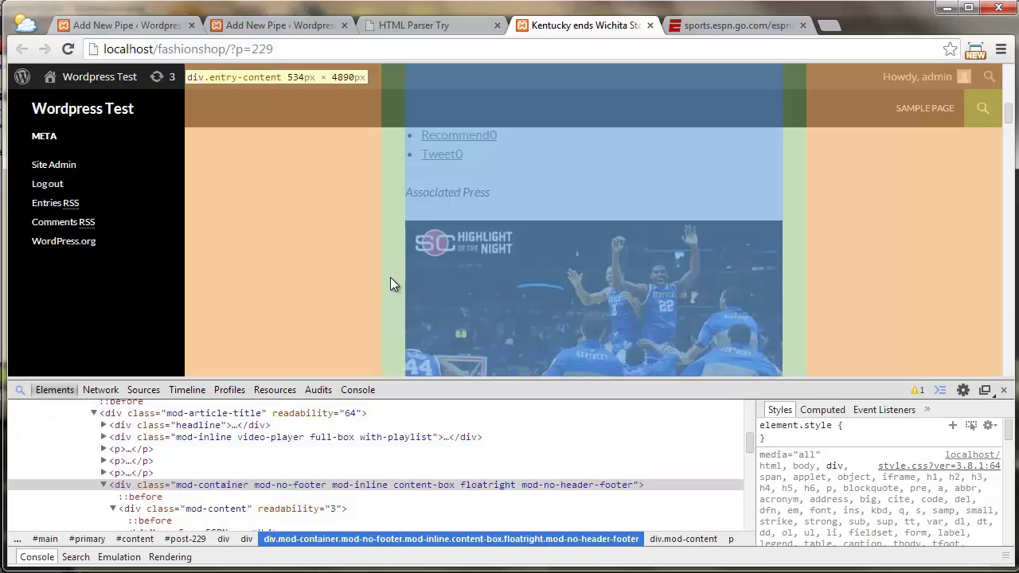
left_click(391, 279)
scroll(136, 499, "down", 2)
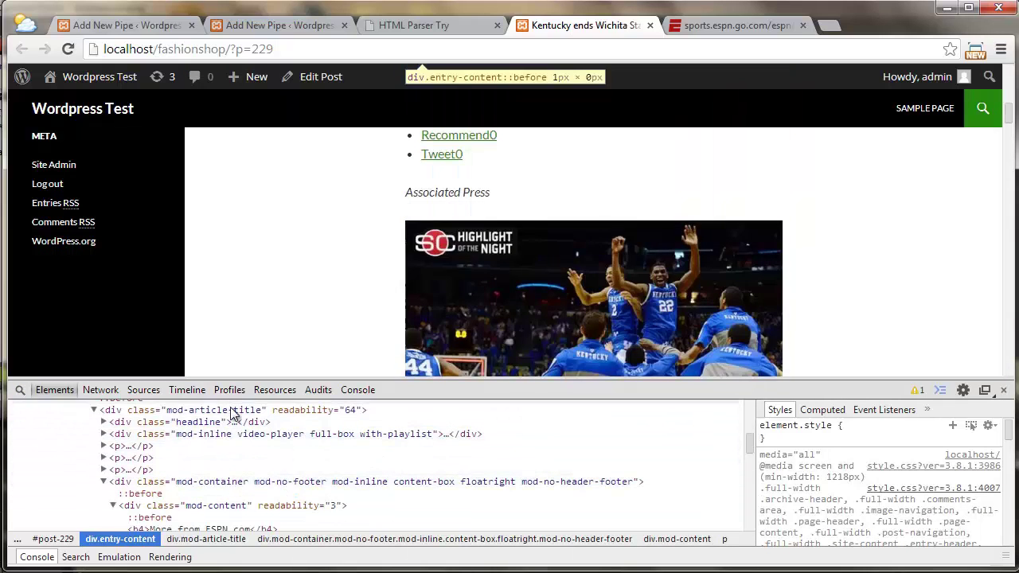
double_click(232, 411)
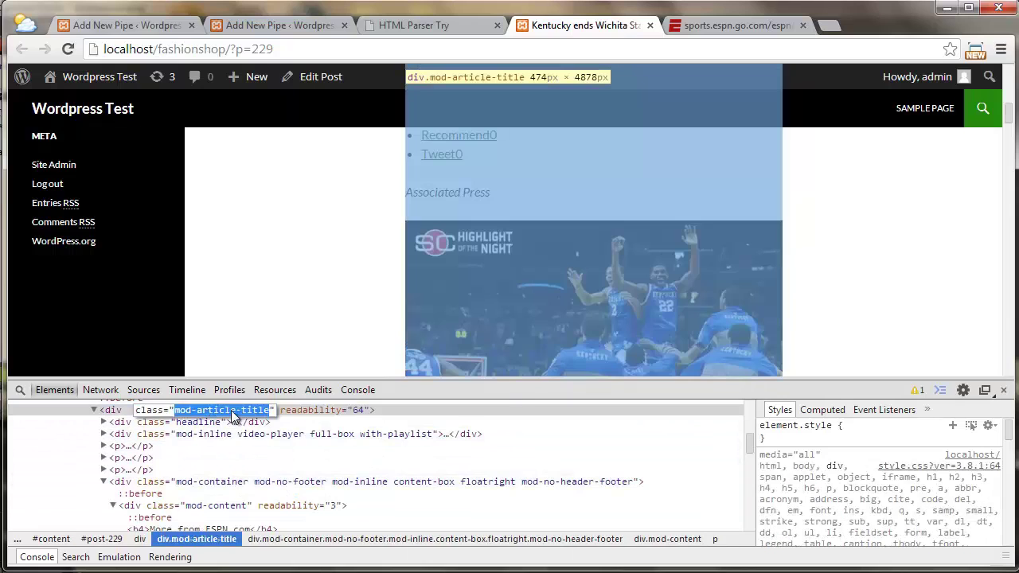
right_click(231, 411)
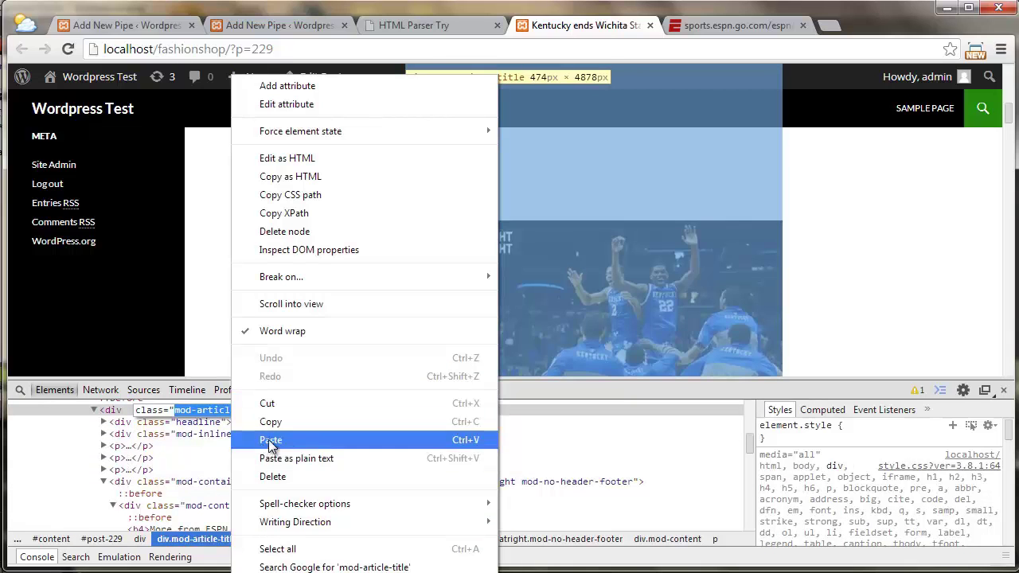
left_click(271, 422)
Complete the parser code as ginner|0|div|mod-article-title|0|1|, run the parser and review the extracted article
left_click(434, 25)
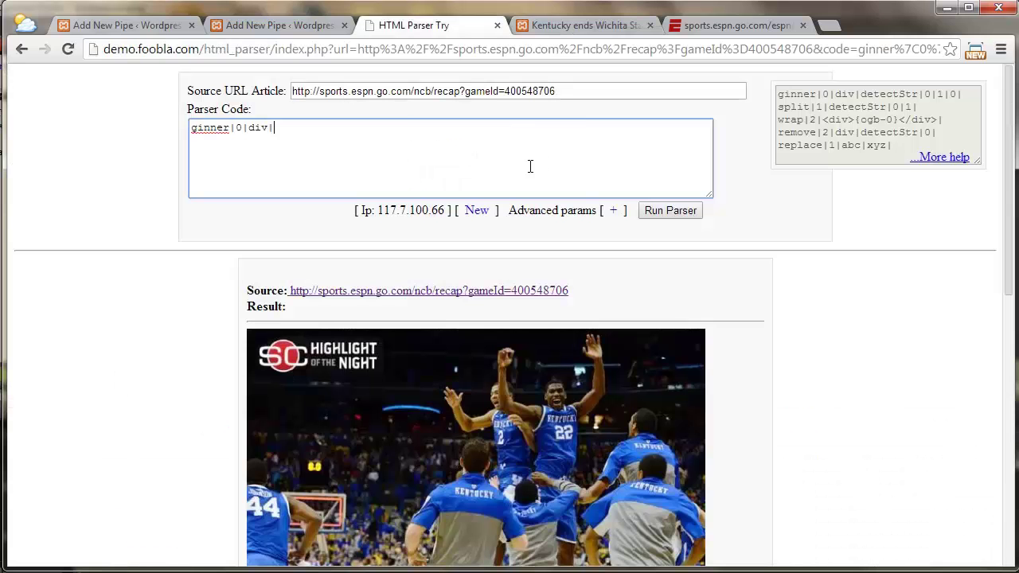
right_click(418, 124)
left_click(446, 216)
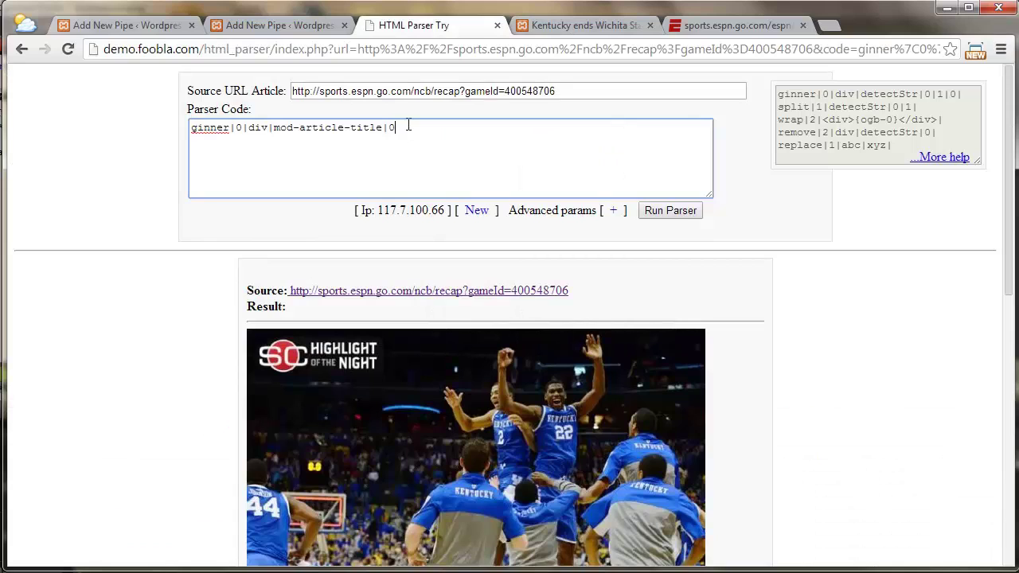
type("|0|1|")
left_click(683, 211)
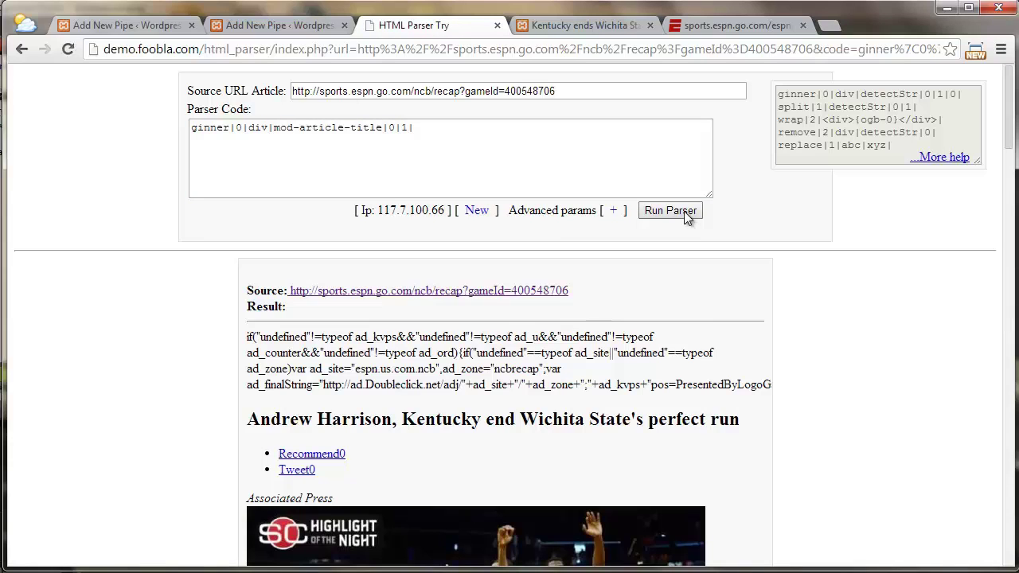
left_click(430, 133)
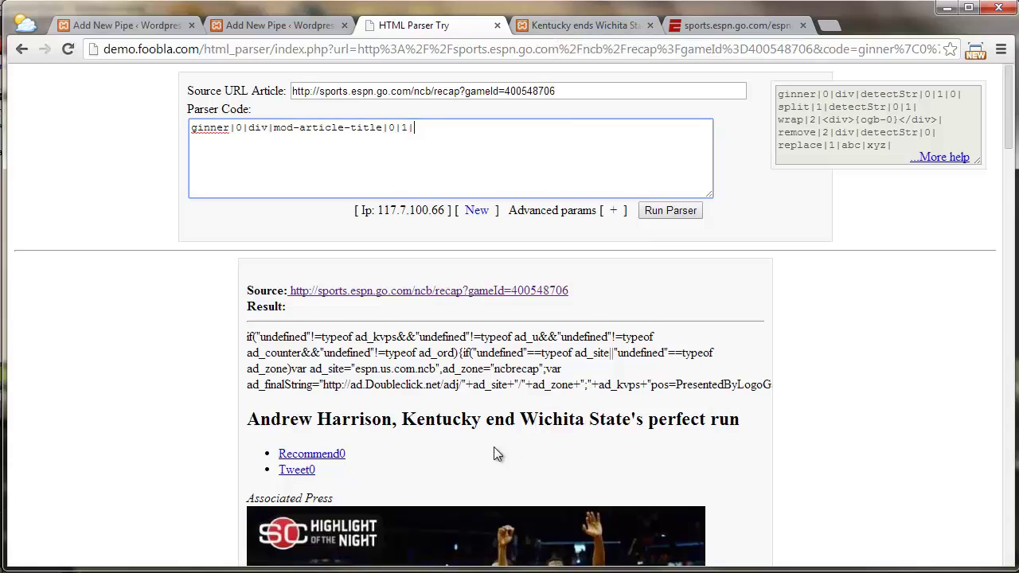
scroll(486, 420, "down", 2)
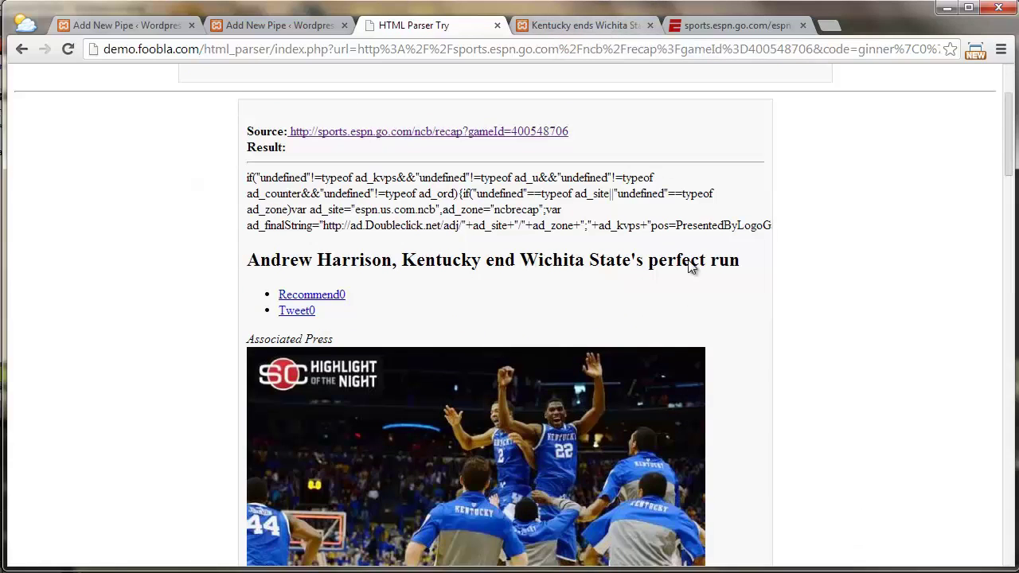
Inspect the ad script block at the start of the imported post and copy its parent div's class name headline
key("ctrl+Tab")
scroll(347, 265, "up", 5)
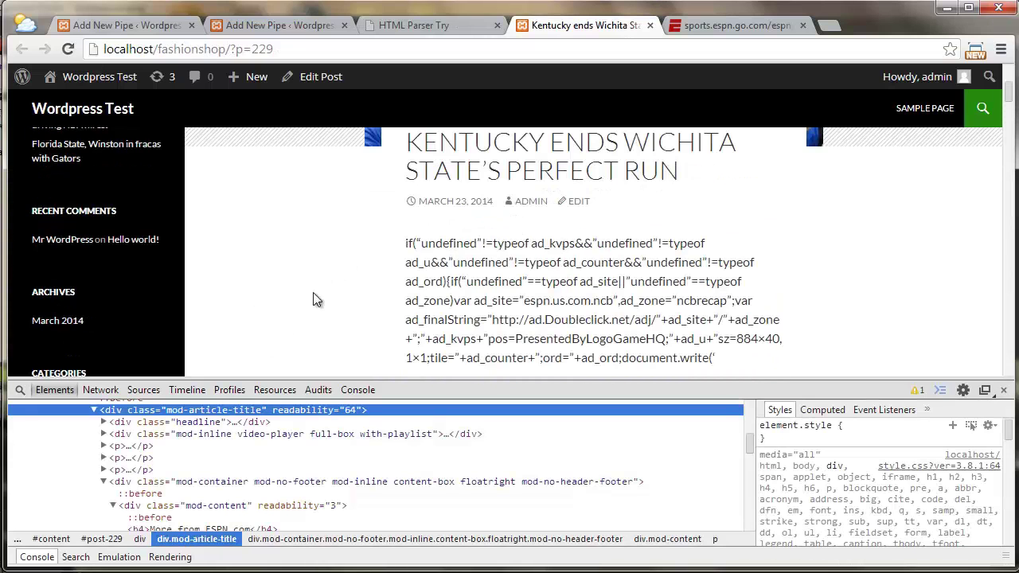
right_click(453, 312)
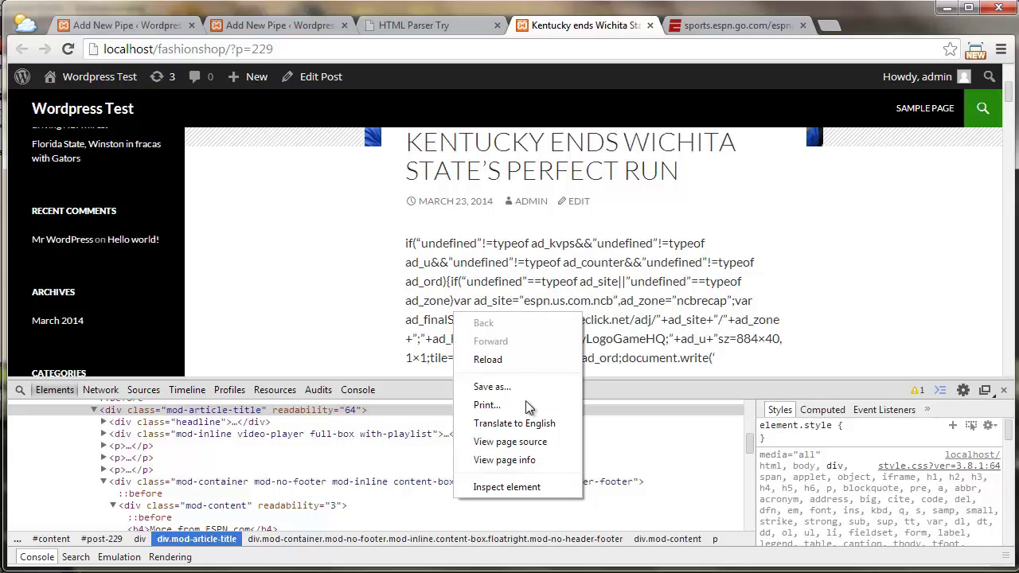
left_click(534, 483)
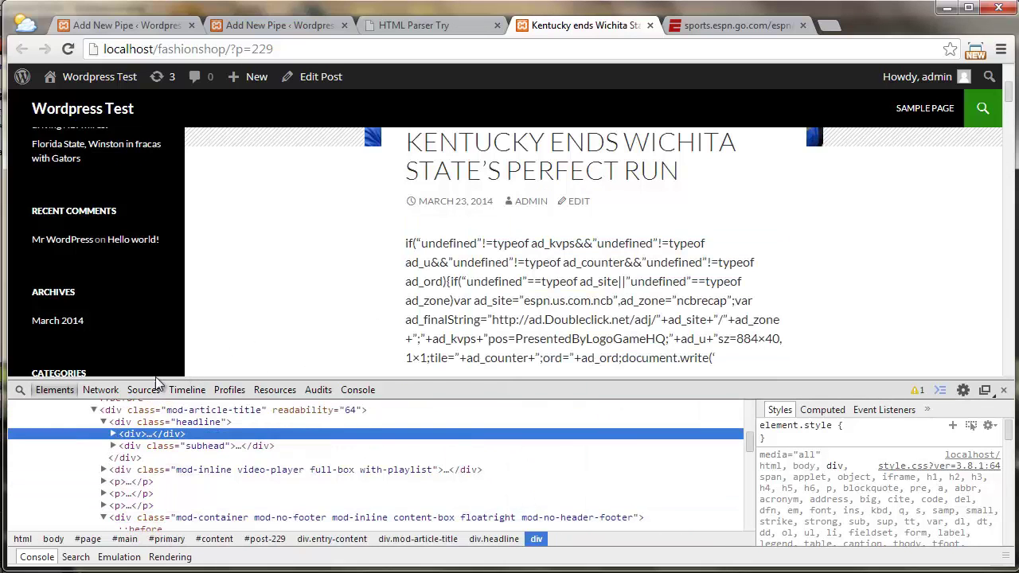
left_click(22, 391)
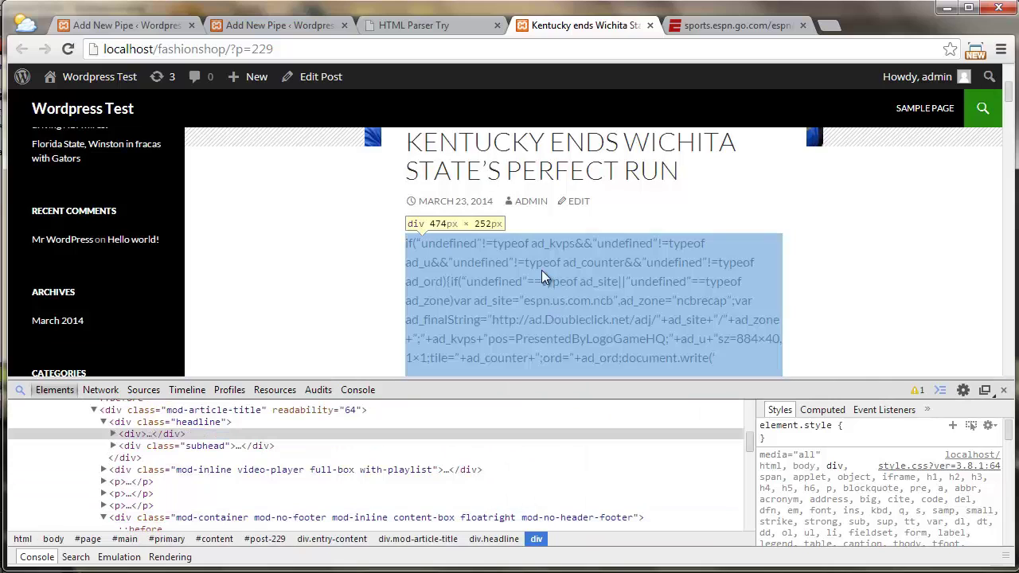
left_click(103, 422)
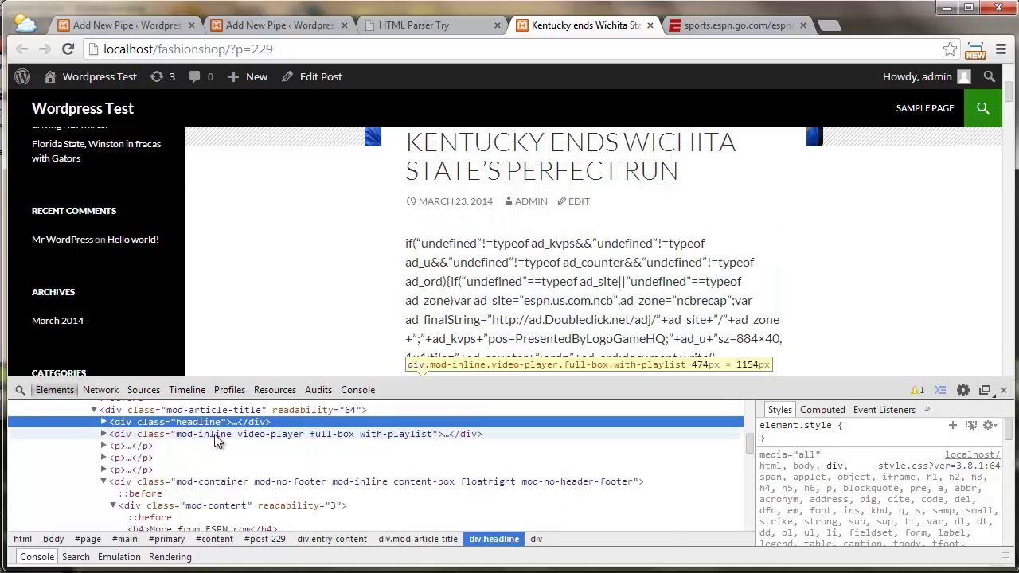
left_click(214, 434)
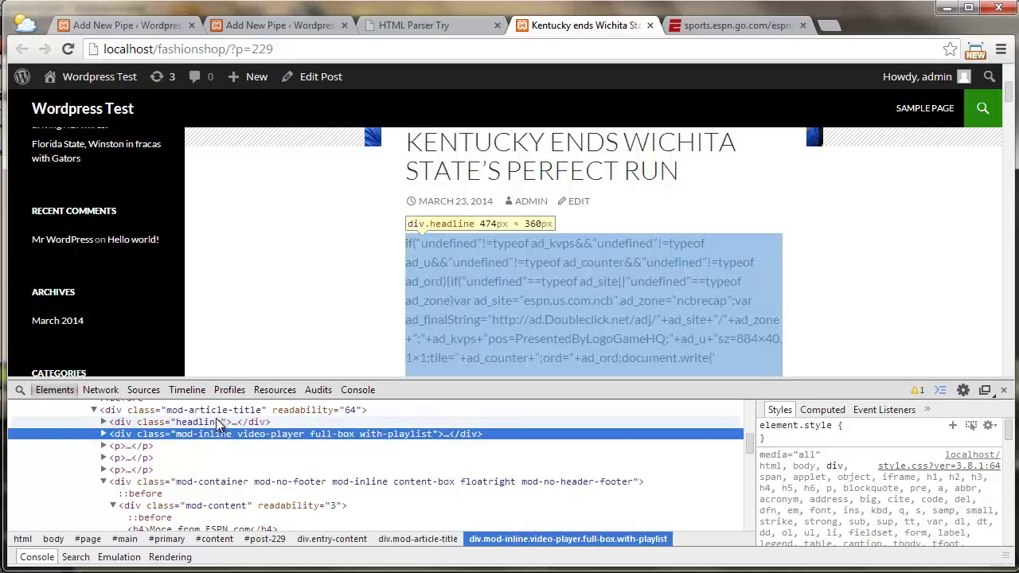
left_click(206, 423)
double_click(206, 423)
right_click(207, 426)
left_click(240, 423)
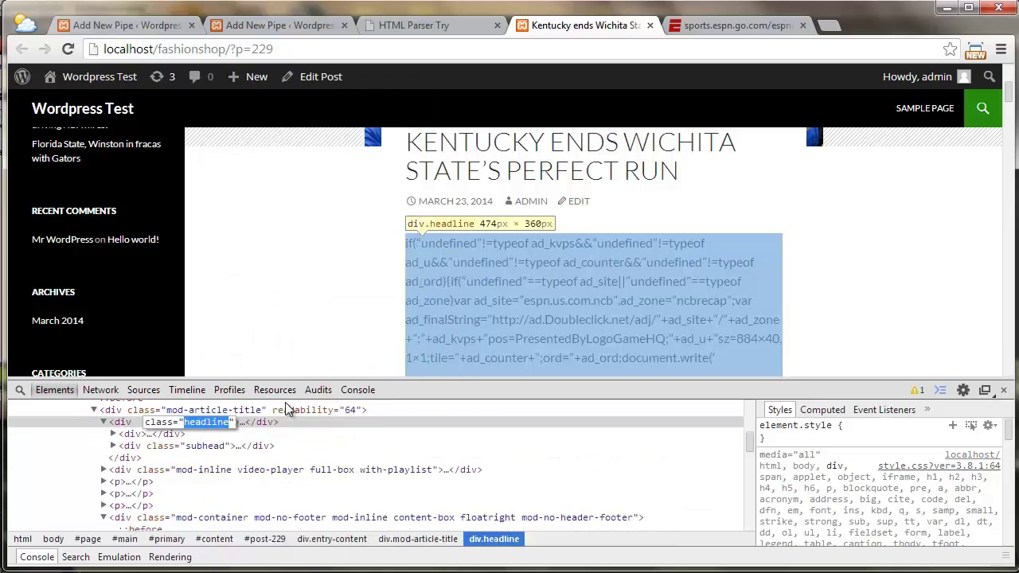
Add a second parser code line remove|1|div|headline|L|0| on the HTML Parser Try page
key("ctrl+shift+Tab")
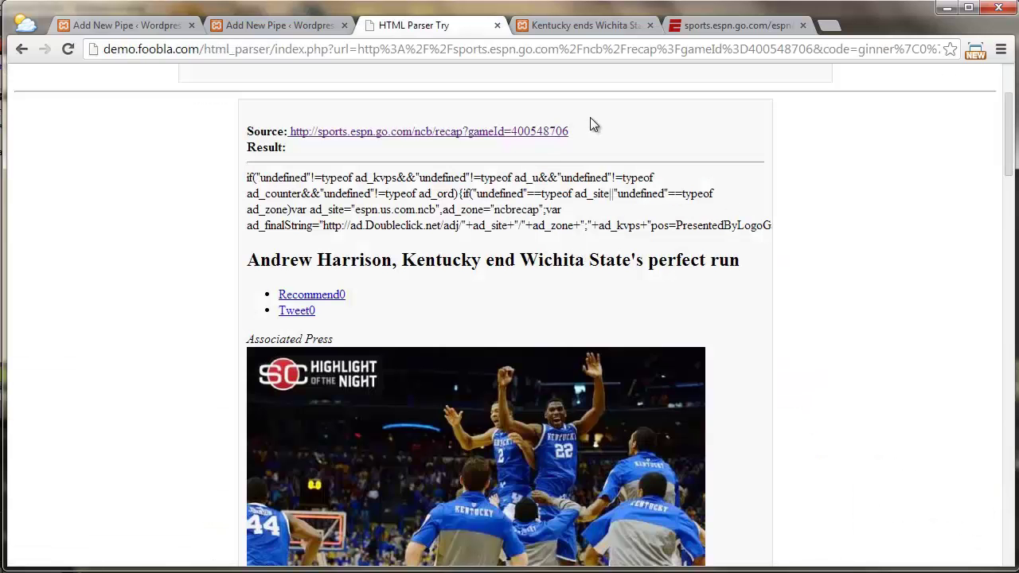
scroll(587, 120, "up", 3)
left_click(477, 141)
type("remove|1|div")
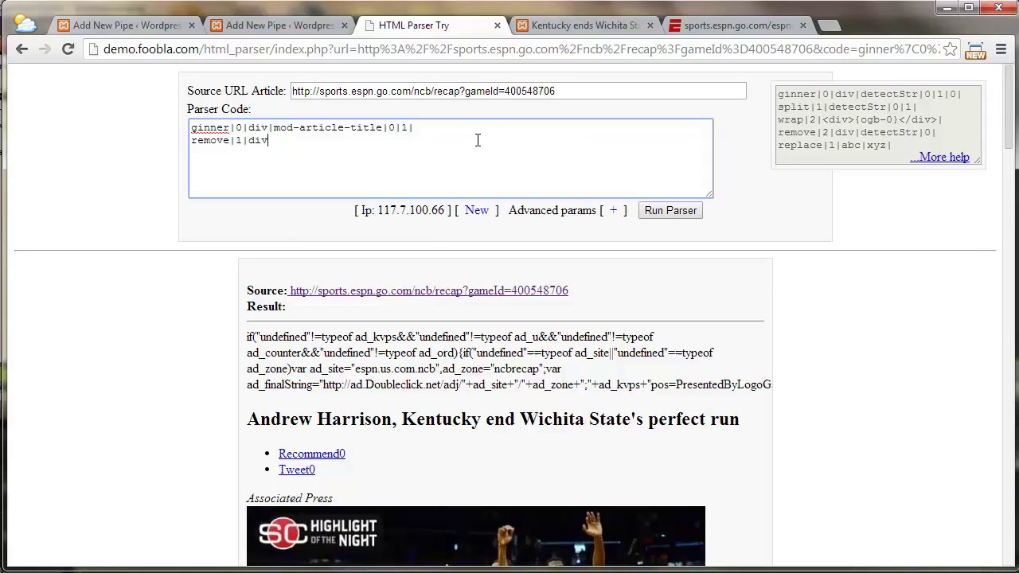
right_click(482, 140)
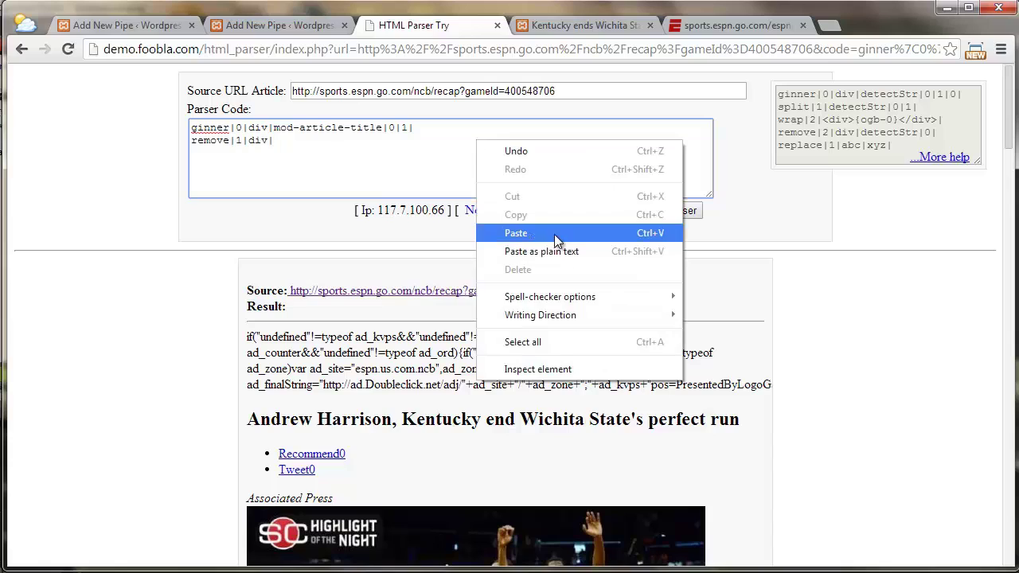
left_click(553, 230)
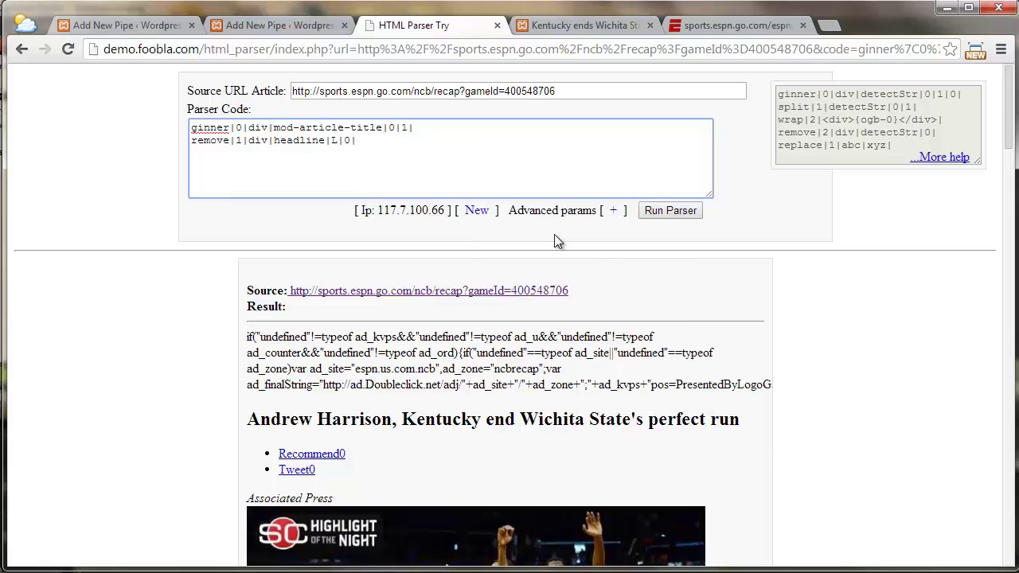
Start a third parser code line with remove|2|div| and copy the class mod-inline video-player full-box with-playlist from the imported post's video div
type("emove|2|div")
left_click(573, 25)
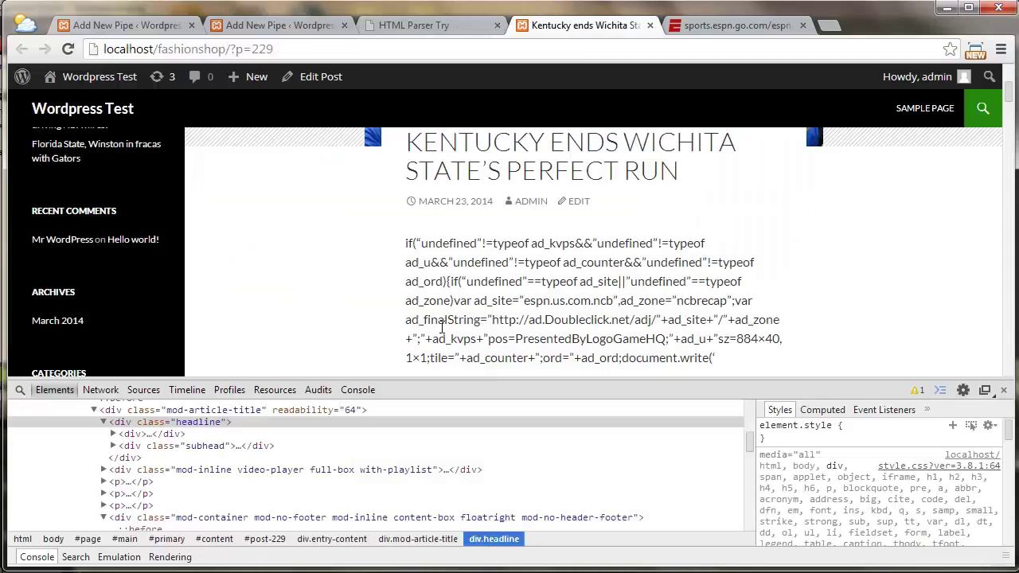
left_click(204, 470)
double_click(204, 470)
right_click(204, 468)
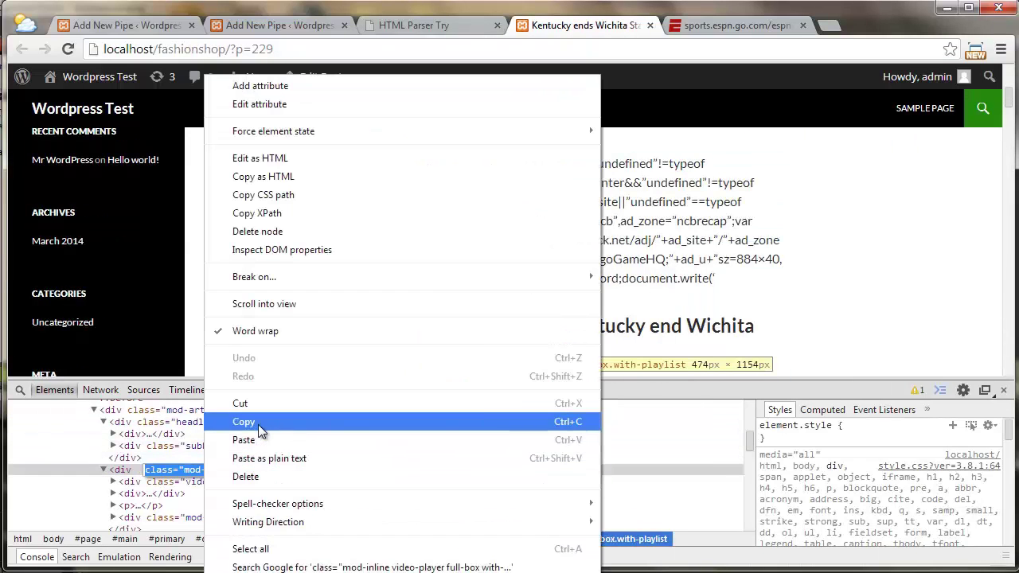
left_click(258, 424)
Complete the third parser code line as remove|2|div|mod-inline video-player full-box with-playlist|L|0|, run the parser and review the result
key("ctrl+shift+Tab")
right_click(461, 161)
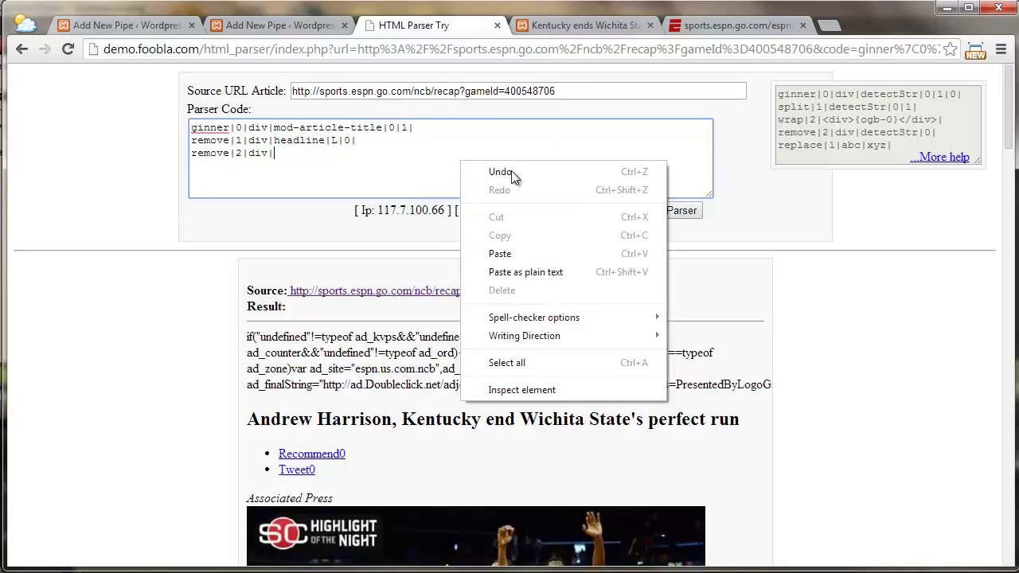
left_click(541, 253)
key("BackSpace")
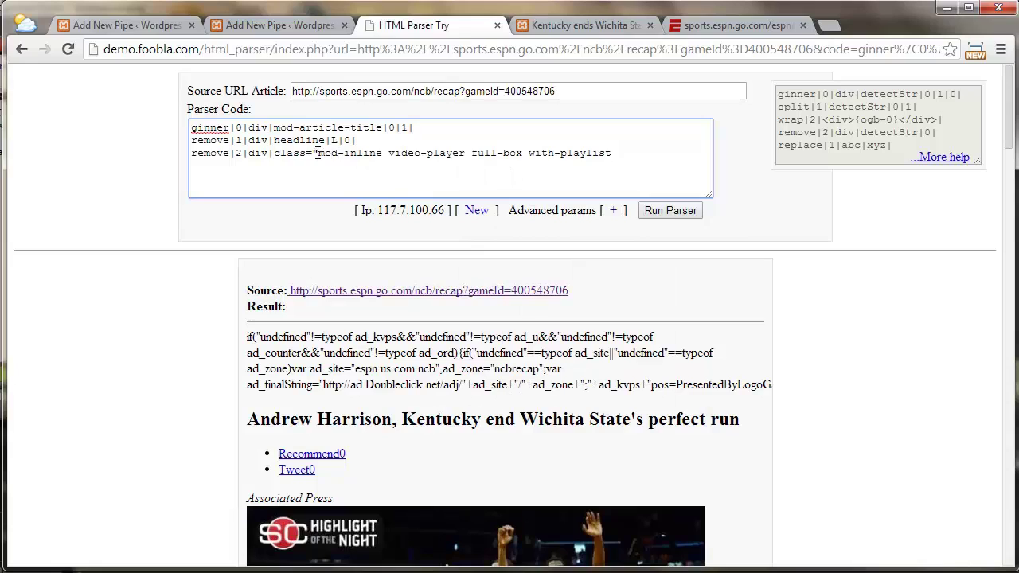
left_click(273, 157, "shift")
key("BackSpace")
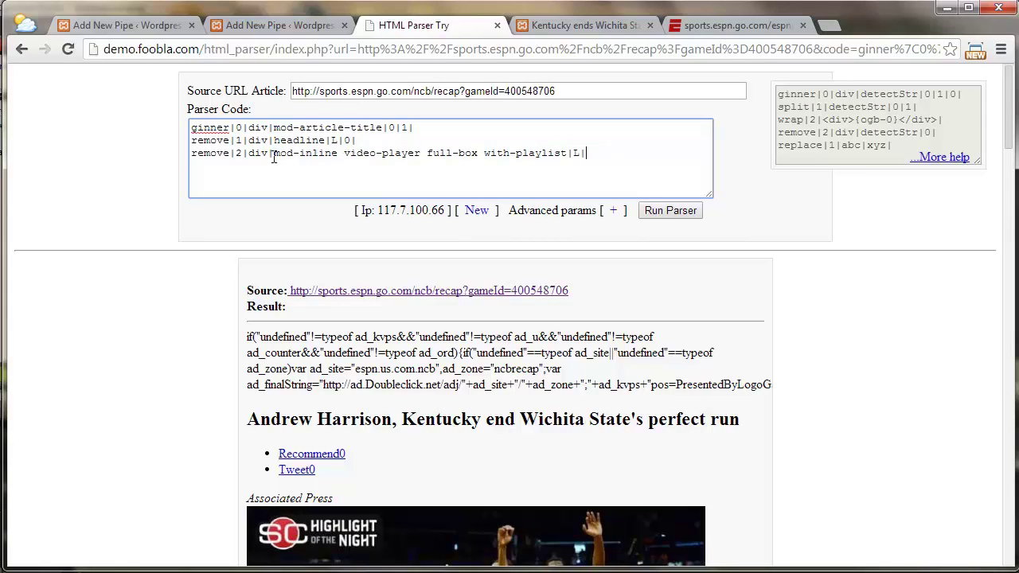
left_click(652, 208)
scroll(635, 292, "down", 2)
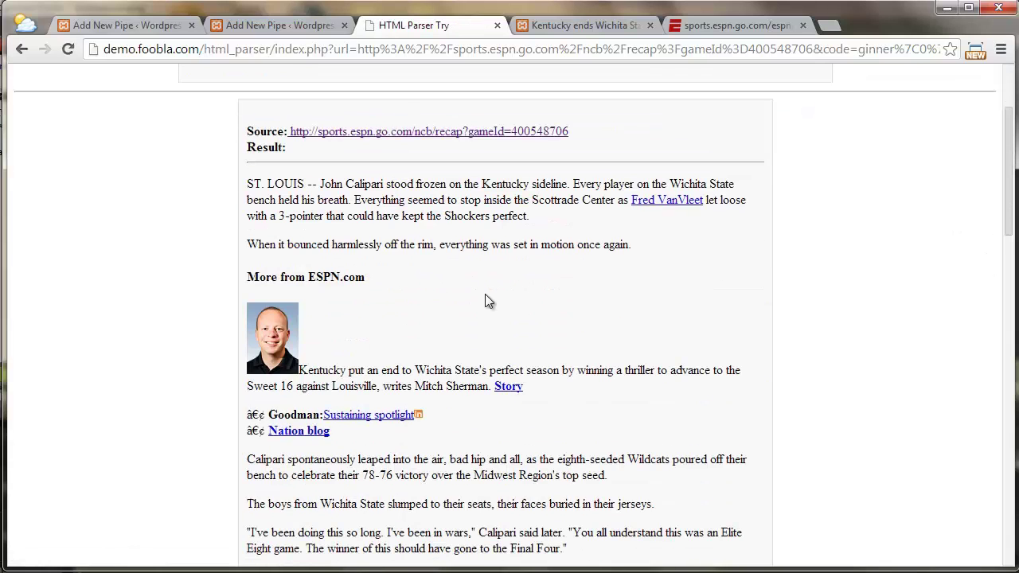
Inspect the imported post's More from ESPN.com block and copy its outer container's class, mod-container mod-no-footer mod-inline content-box floatright mod-no-header-footer
left_click(585, 25)
scroll(767, 239, "down", 5)
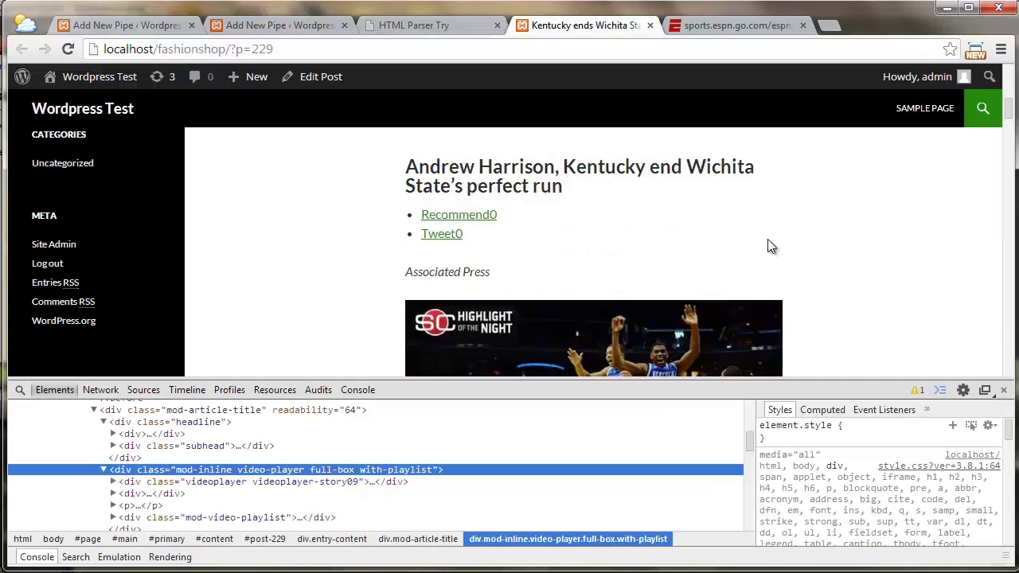
scroll(768, 239, "down", 10)
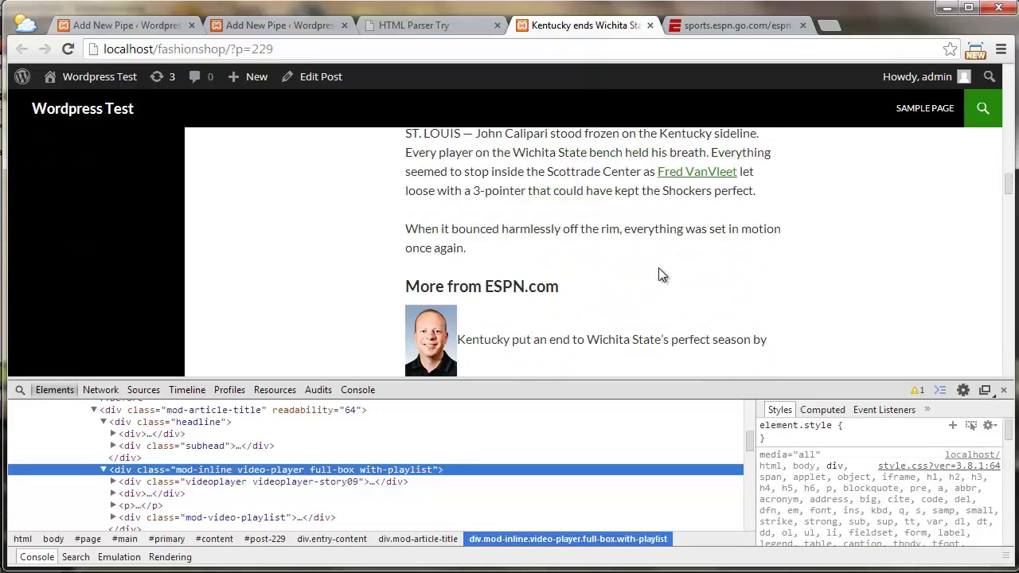
right_click(566, 306)
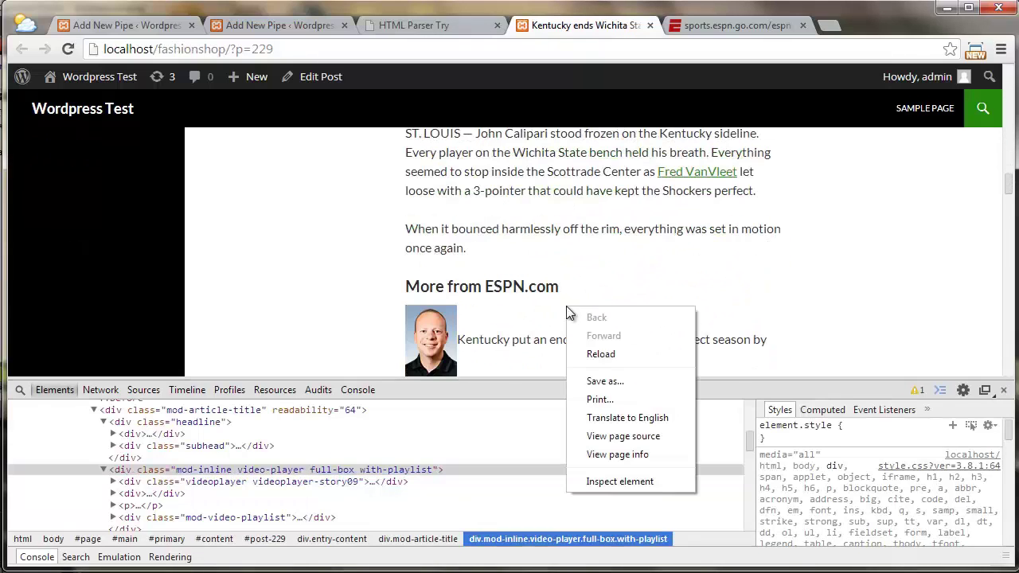
left_click(661, 480)
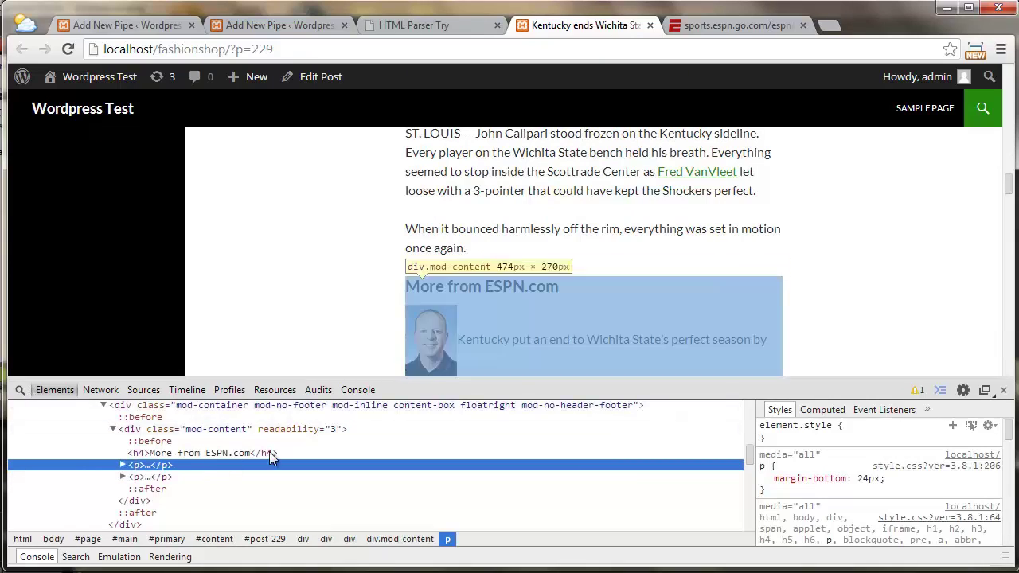
left_click(264, 418)
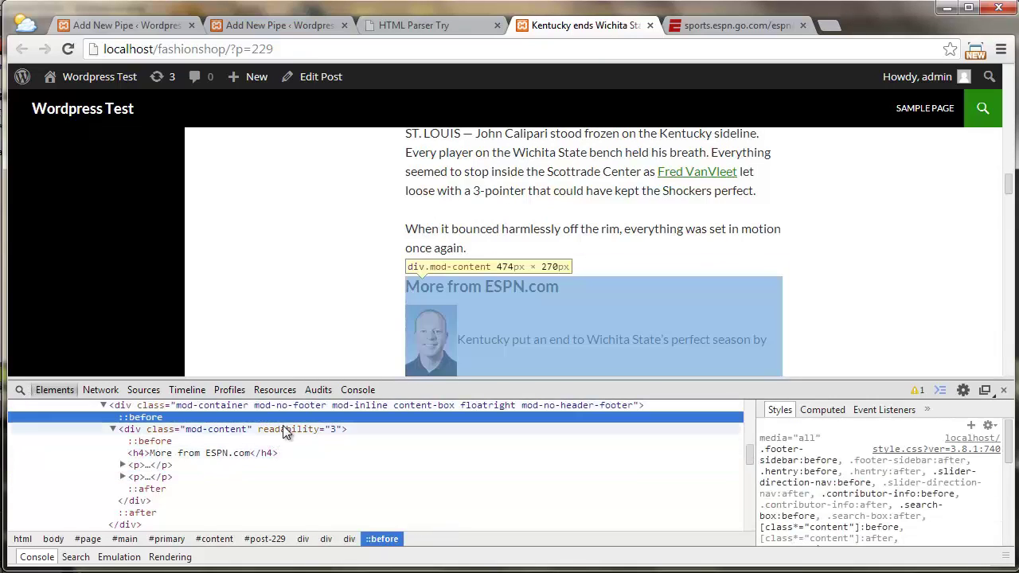
left_click(103, 405)
scroll(313, 434, "up", 1)
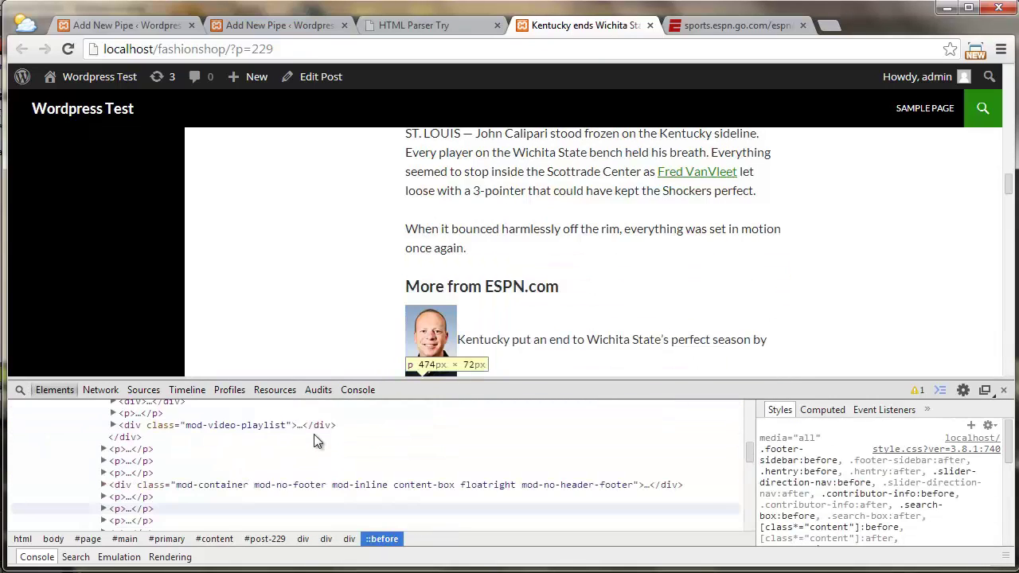
left_click(257, 484)
double_click(256, 485)
right_click(256, 487)
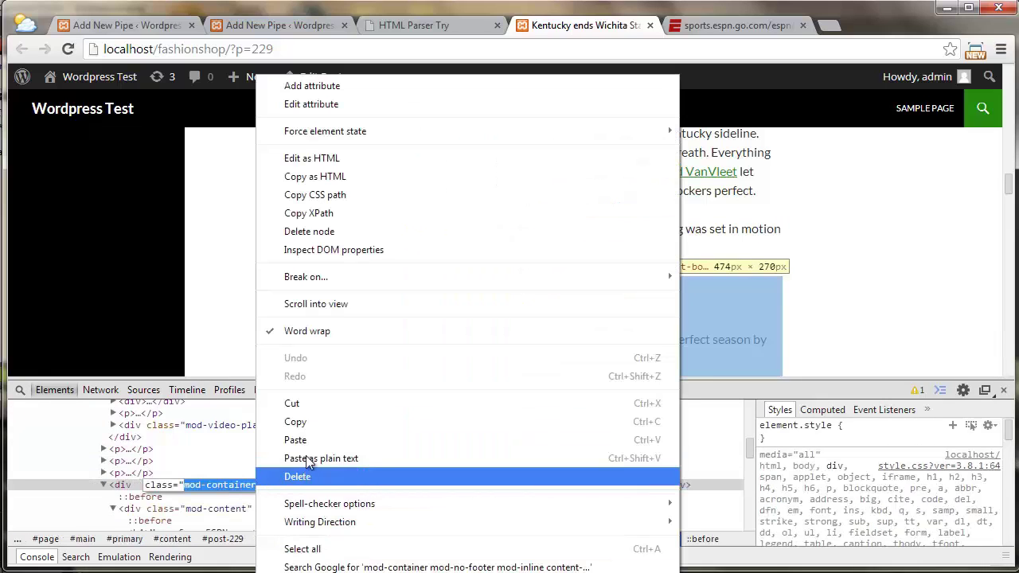
left_click(293, 423)
Add the parser code line remove|3|div|mod-container mod-no-footer mod-inline content-box floatright mod-no-header-footer|L|0| and run the parser
key("ctrl+shift+Tab")
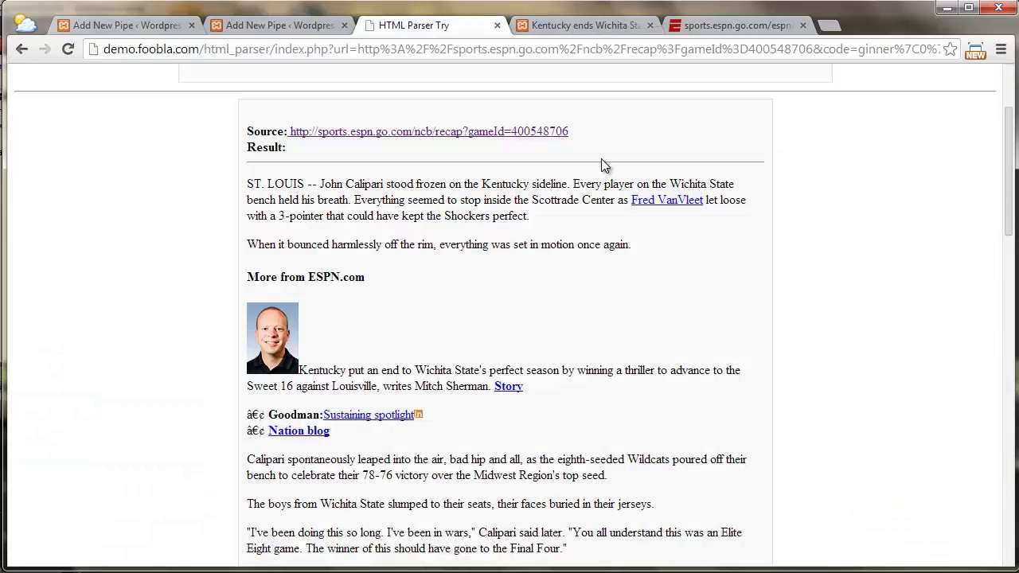
scroll(598, 152, "up", 2)
left_click(633, 160)
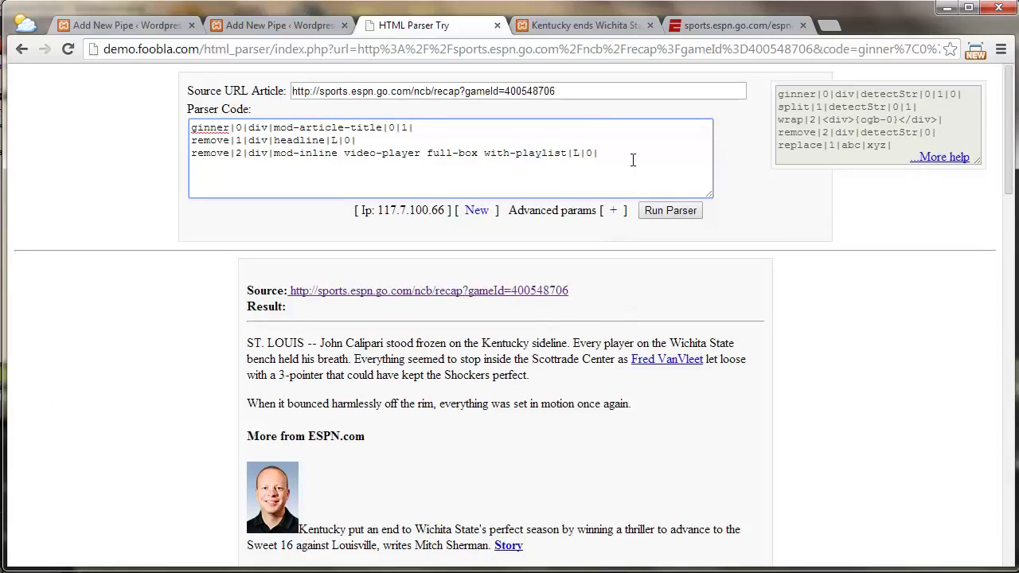
type("remove|3|div|")
right_click(633, 160)
left_click(717, 252)
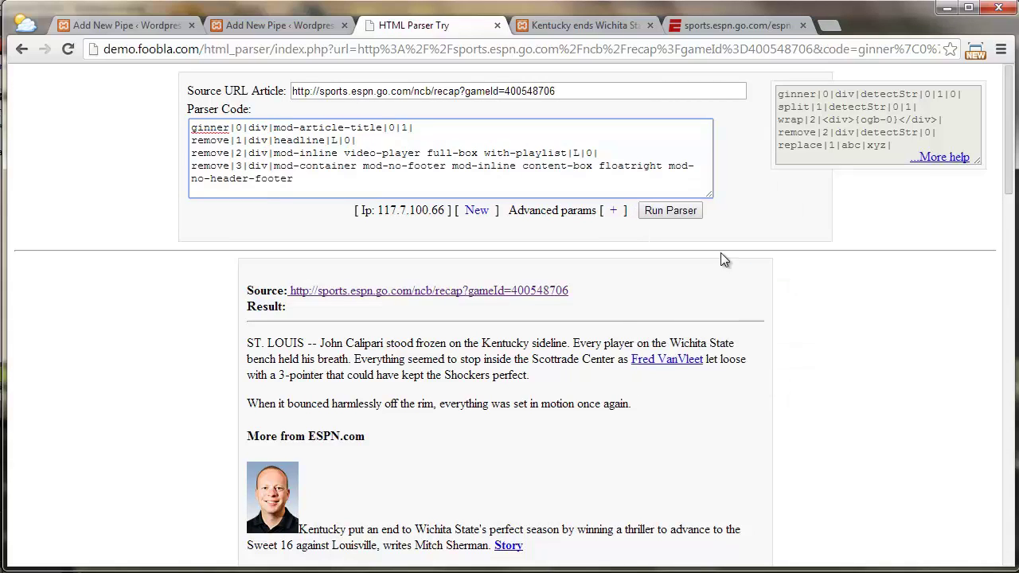
type("|")
type("L|)")
type("|L|0|")
left_click(694, 213)
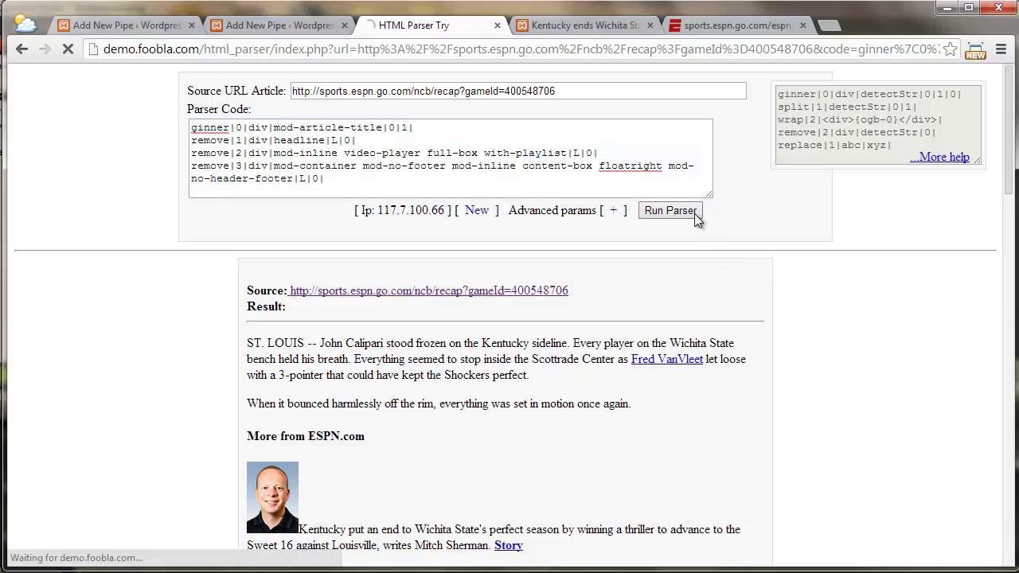
Copy the four-line parser code into the ESPN pipe's Parser Code setting and save the pipe
left_click_drag(353, 180, 193, 127)
right_click(278, 131)
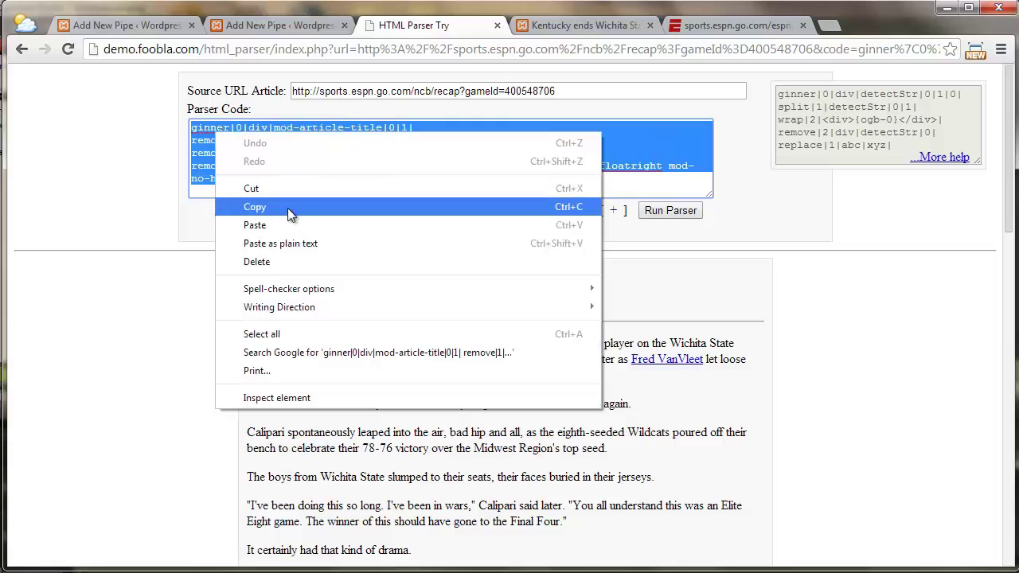
left_click(291, 205)
left_click(292, 27)
scroll(525, 266, "down", 5)
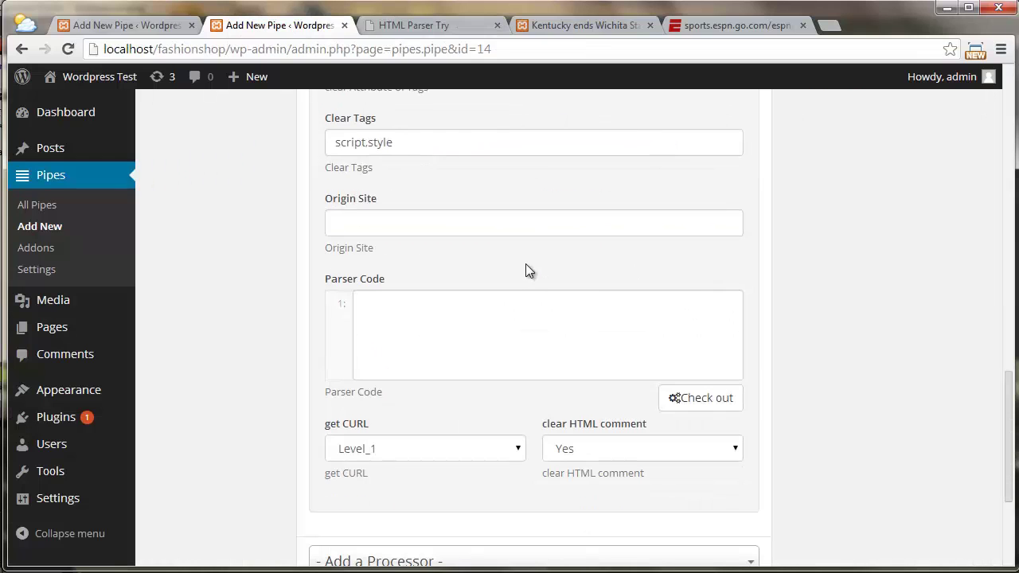
right_click(508, 311)
left_click(543, 403)
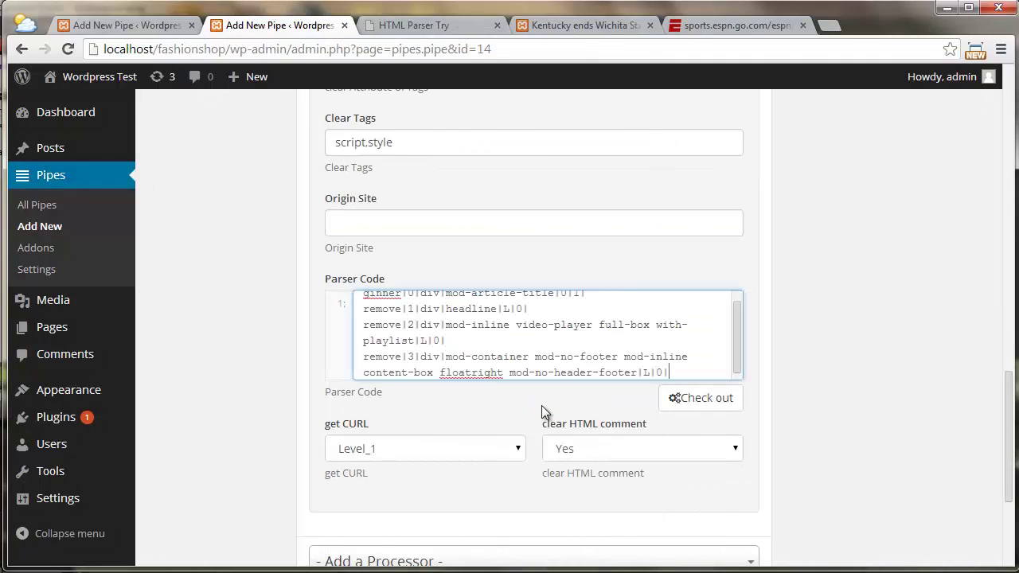
scroll(852, 373, "up", 15)
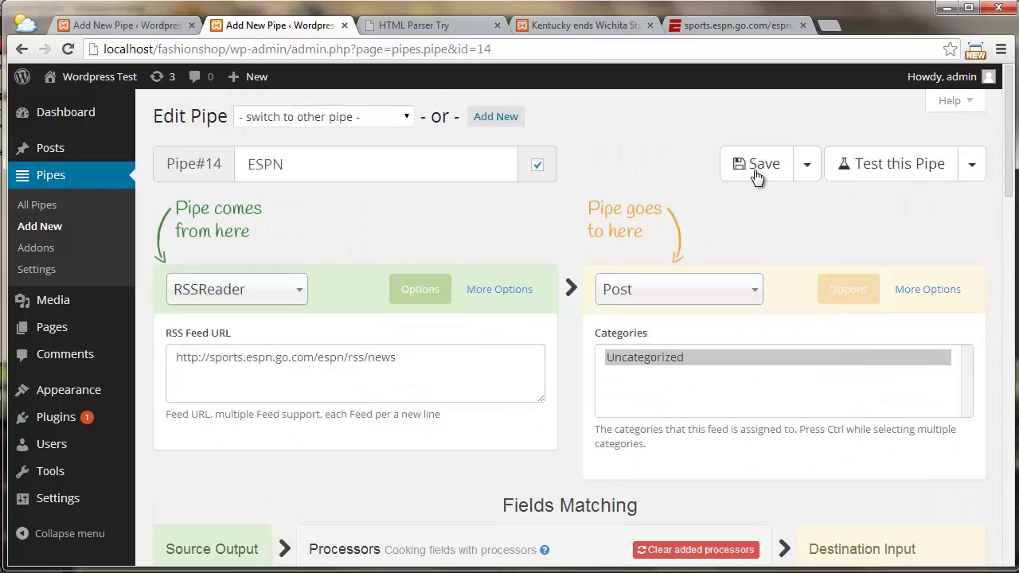
left_click(756, 170)
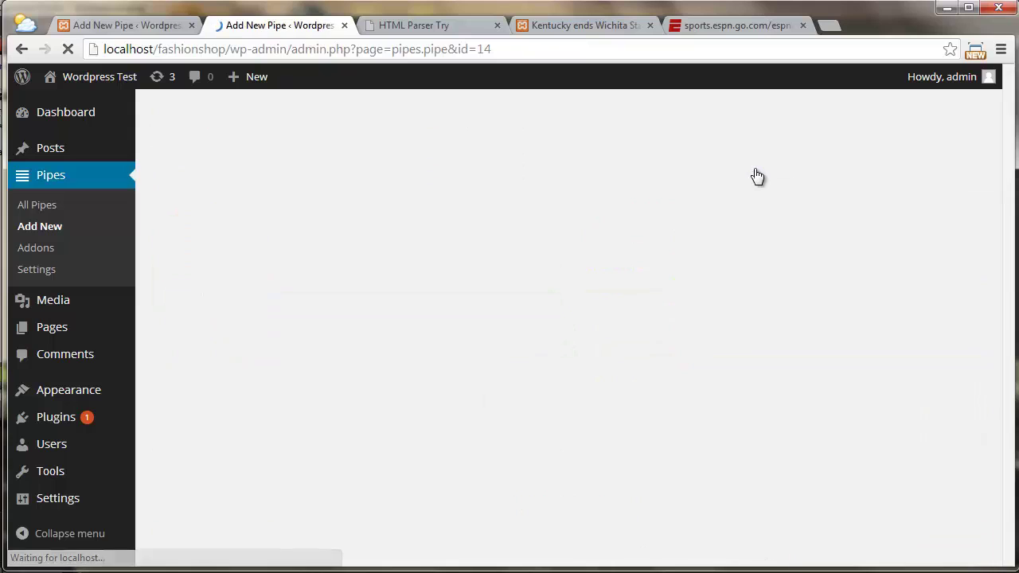
Check the saved pipe's field matching and test the ESPN pipe in Update mode
scroll(756, 175, "down", 2)
scroll(754, 168, "down", 5)
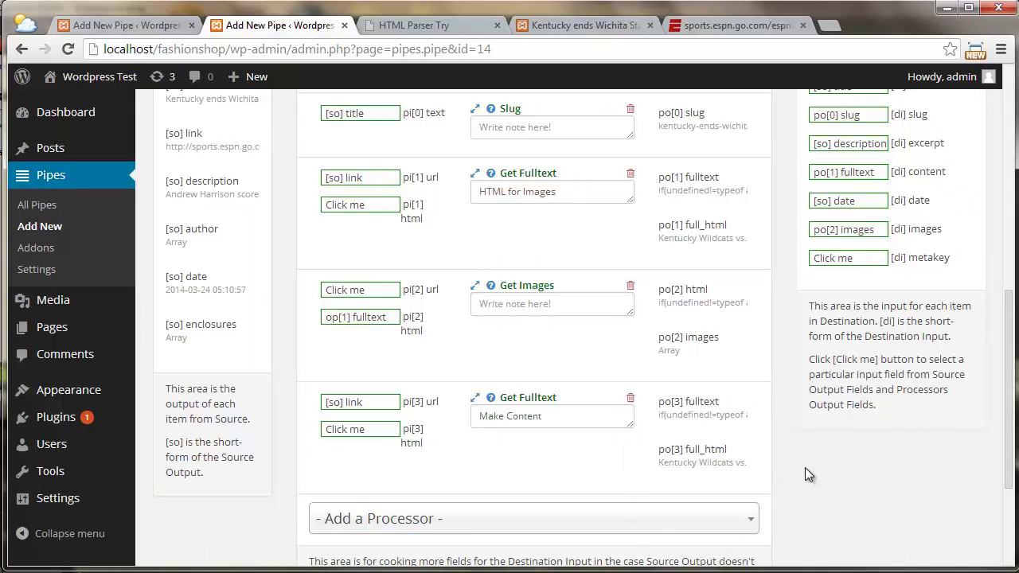
scroll(805, 467, "up", 6)
left_click_drag(938, 426, 876, 251)
scroll(971, 273, "up", 6)
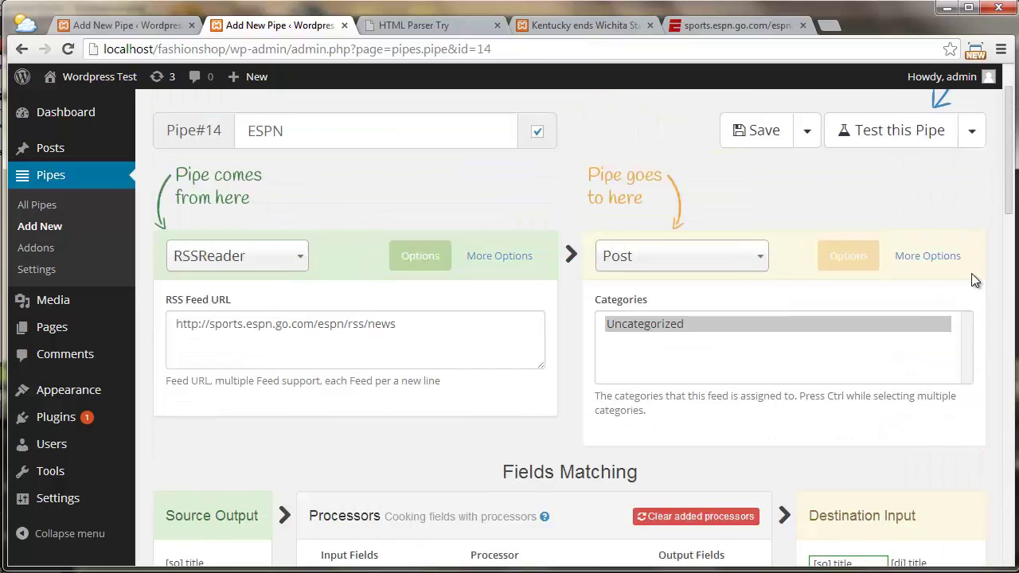
left_click(744, 214)
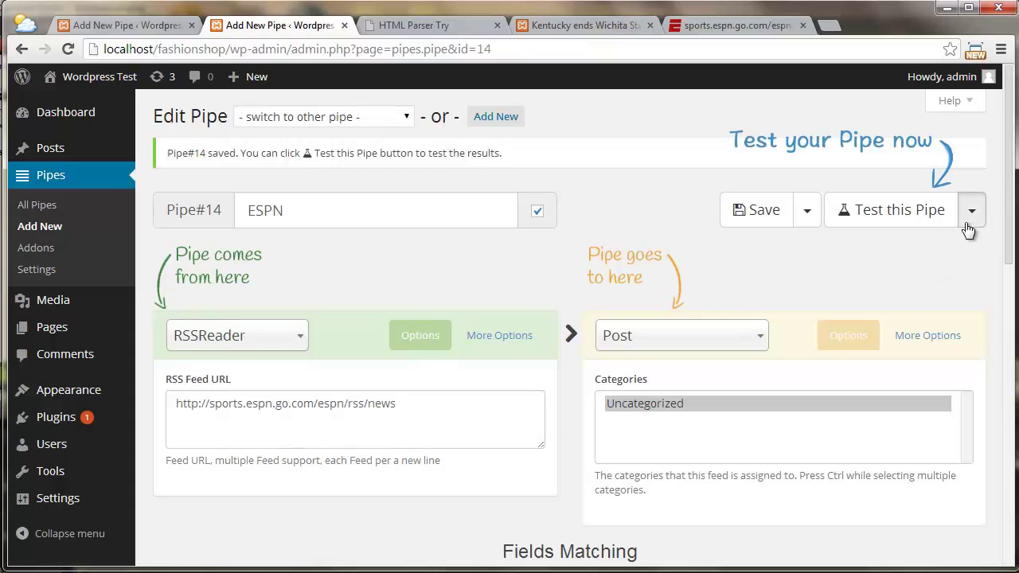
left_click(968, 227)
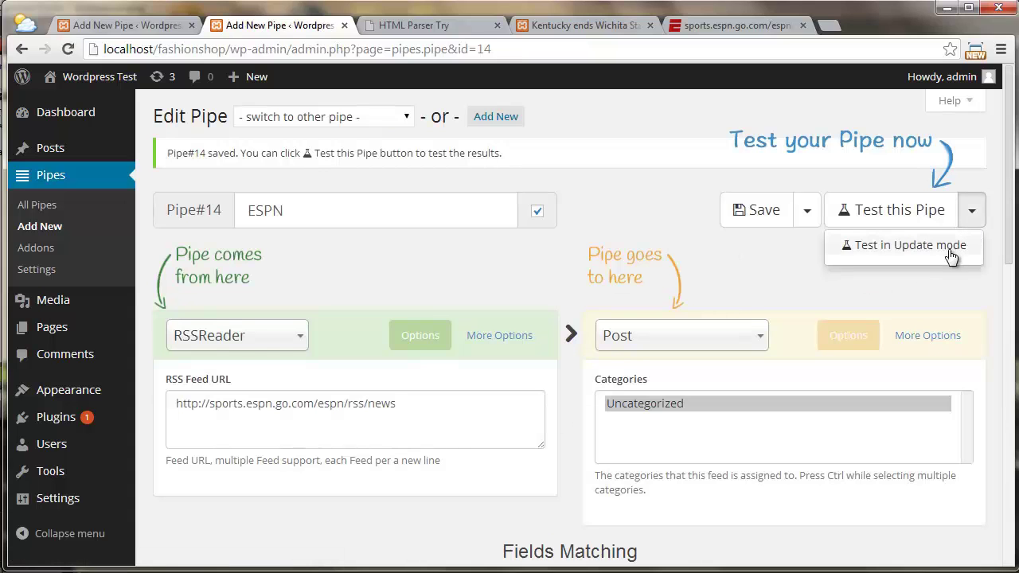
left_click(949, 253)
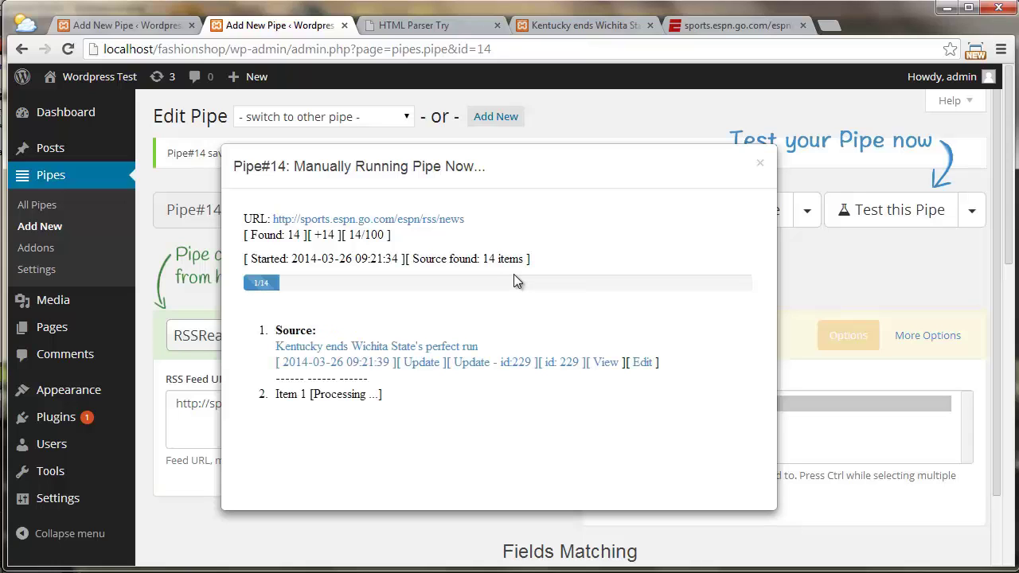
Open the updated Kentucky post and its ESPN source article in new tabs, and review the post's content
right_click(605, 365)
left_click(617, 376)
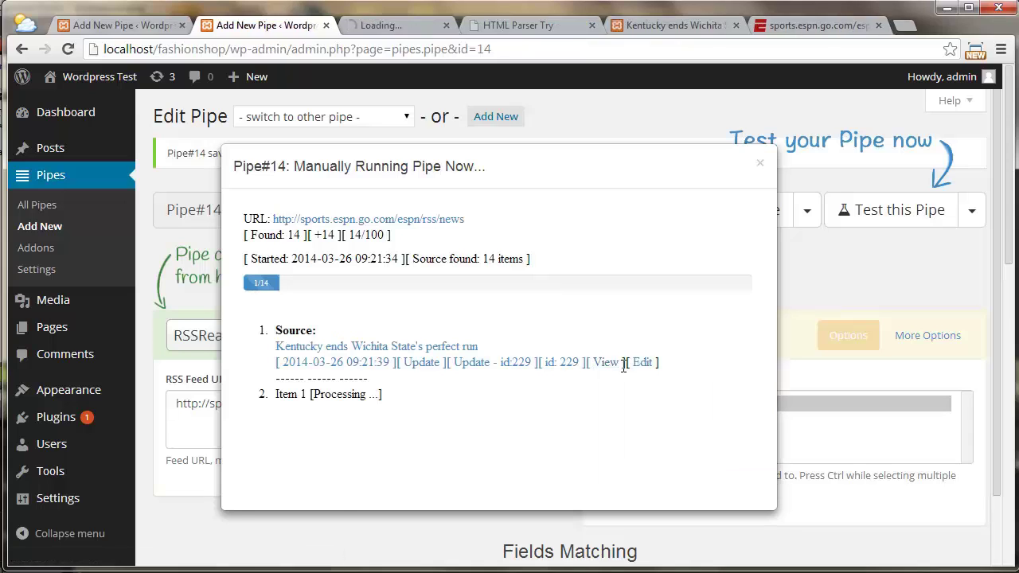
right_click(458, 353)
left_click(493, 358)
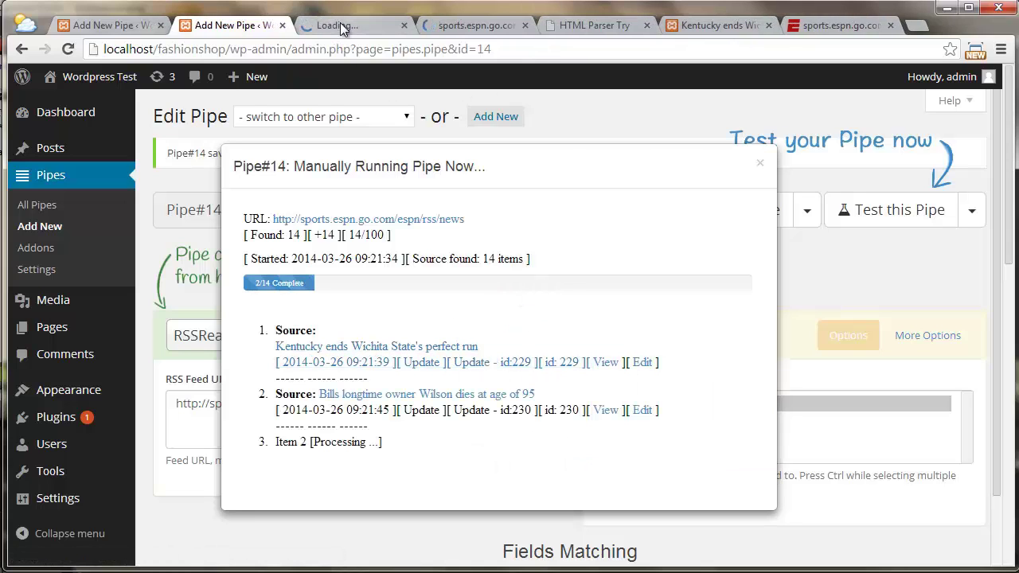
left_click(365, 31)
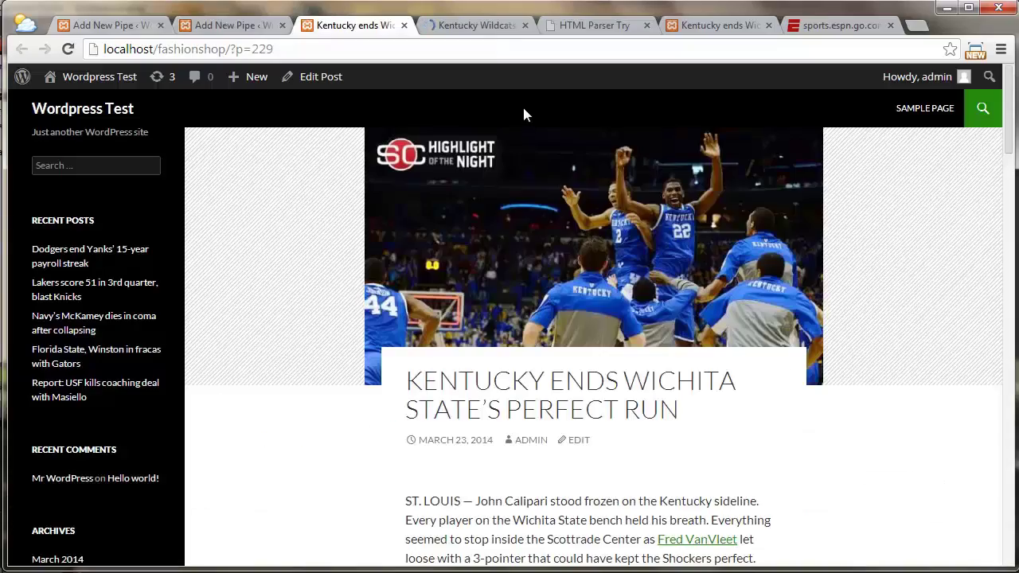
scroll(854, 267, "down", 2)
scroll(852, 274, "down", 12)
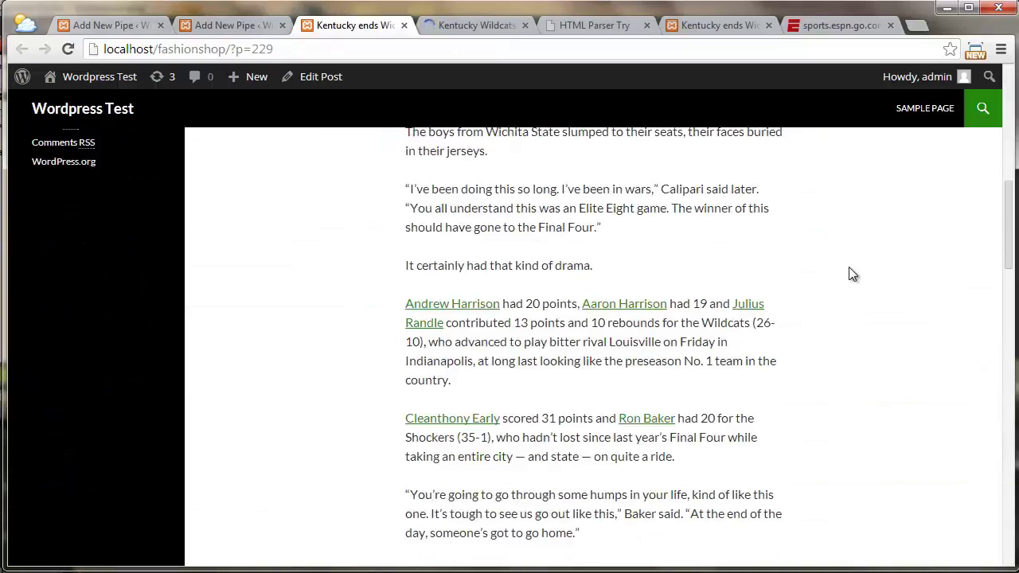
scroll(852, 273, "down", 15)
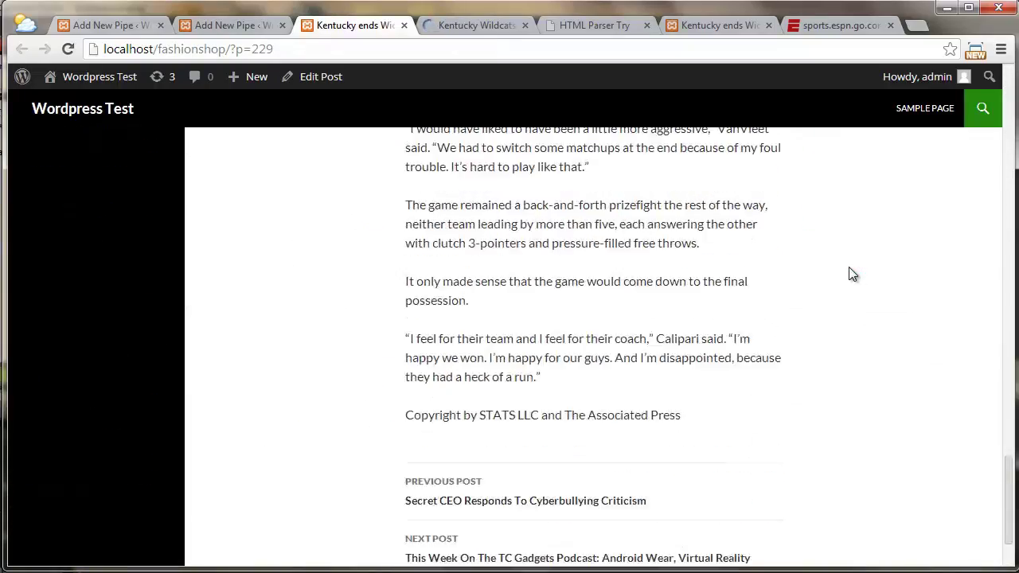
Read through the original ESPN recap article and compare its content with the updated Kentucky post
left_click(486, 38)
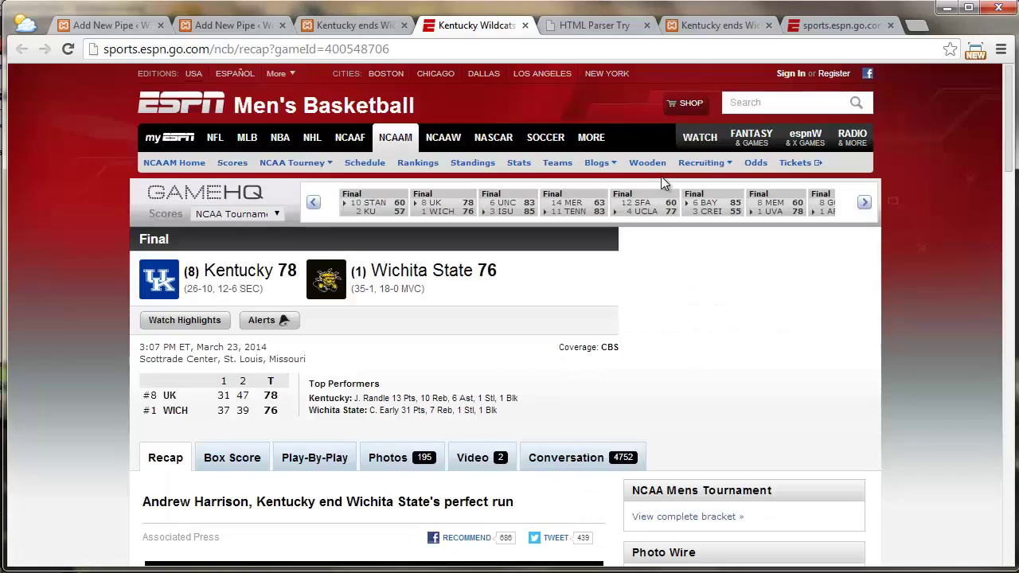
scroll(661, 182, "down", 5)
scroll(660, 181, "down", 7)
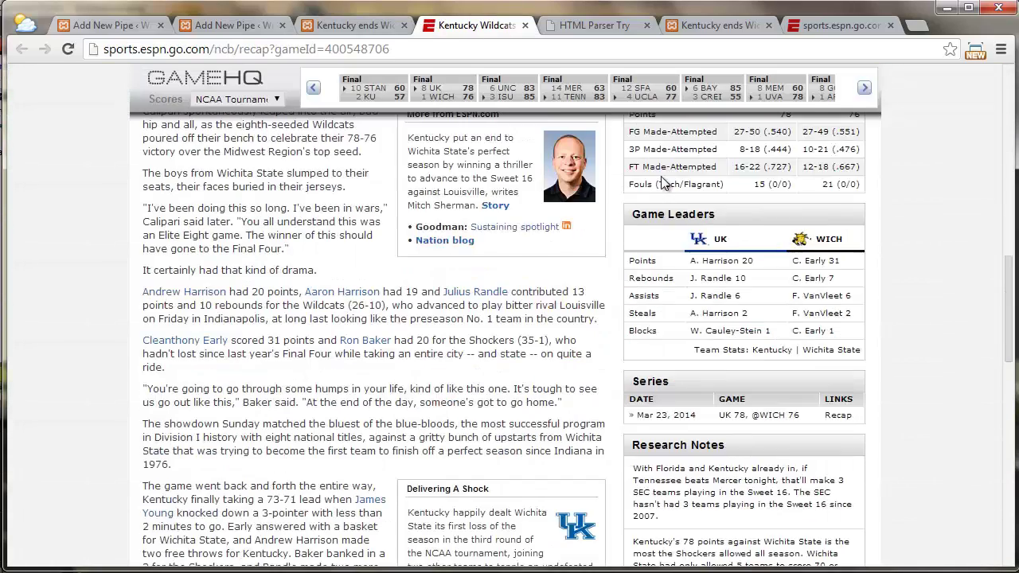
scroll(561, 236, "down", 2)
scroll(556, 238, "down", 3)
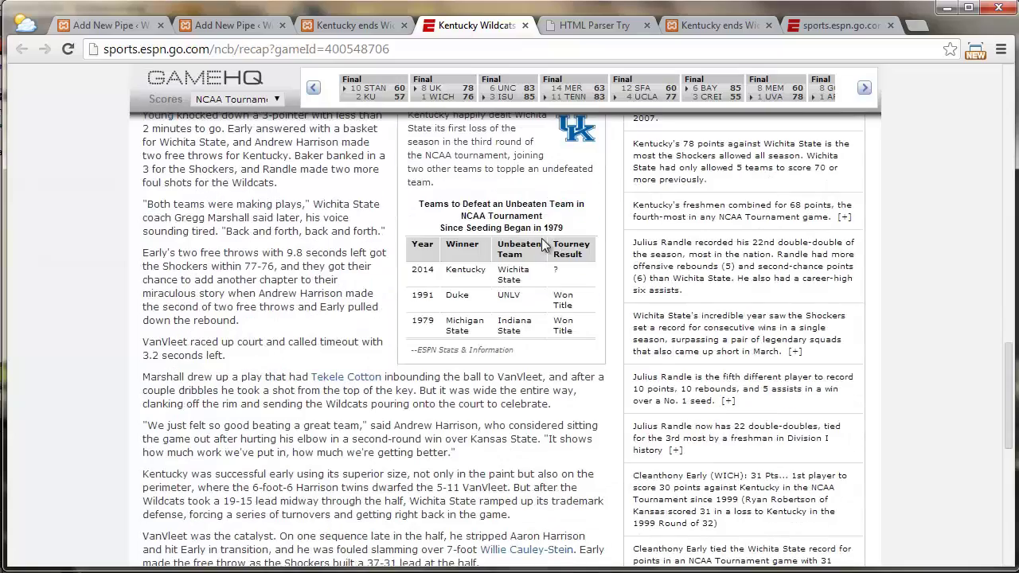
scroll(574, 293, "down", 6)
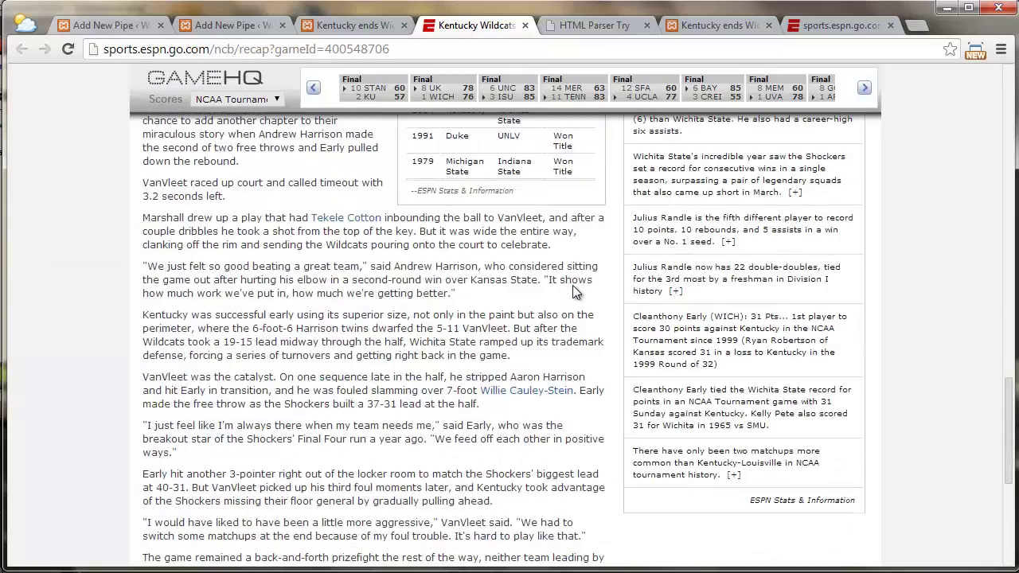
left_click(363, 31)
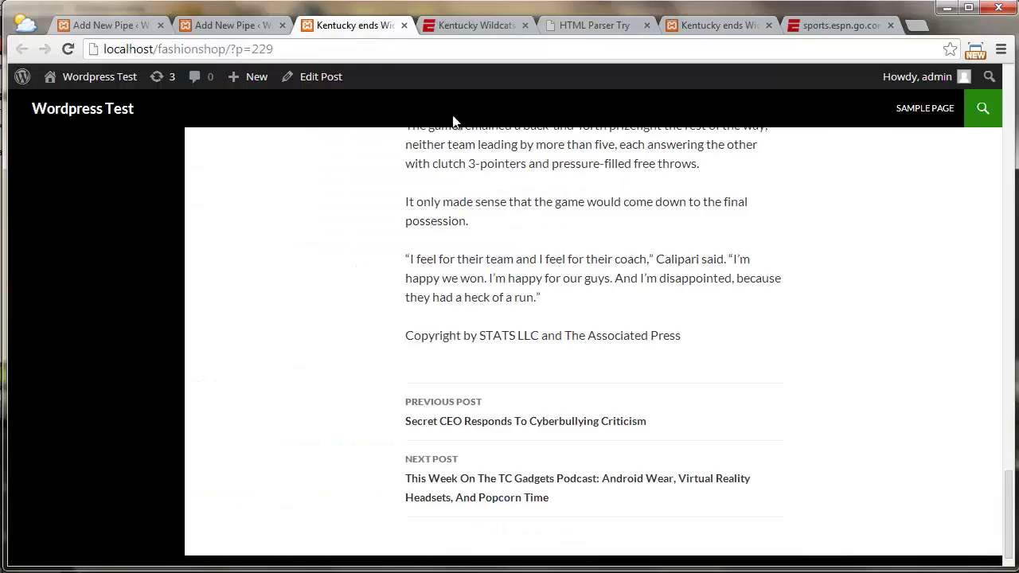
scroll(621, 287, "up", 10)
scroll(622, 290, "up", 15)
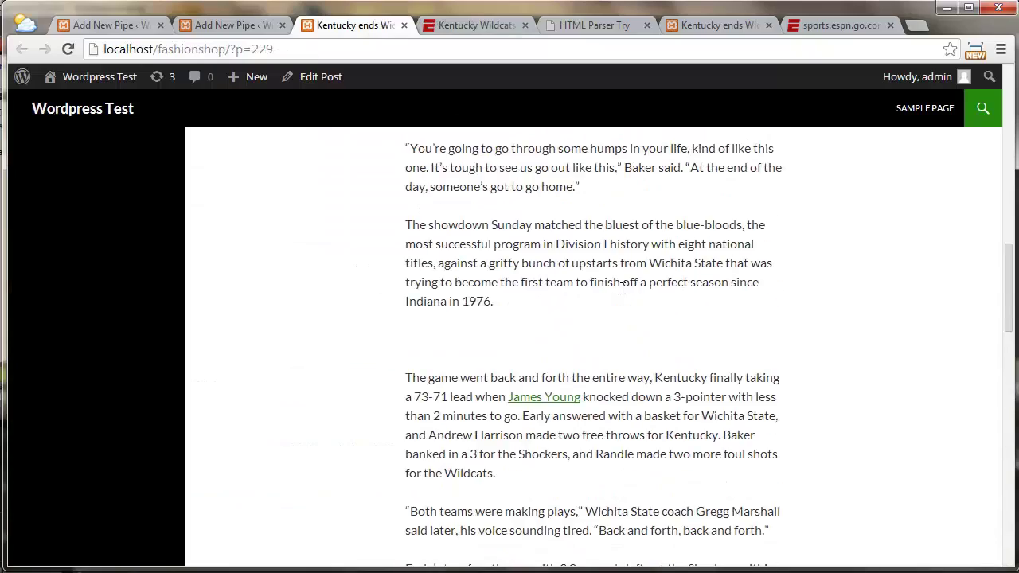